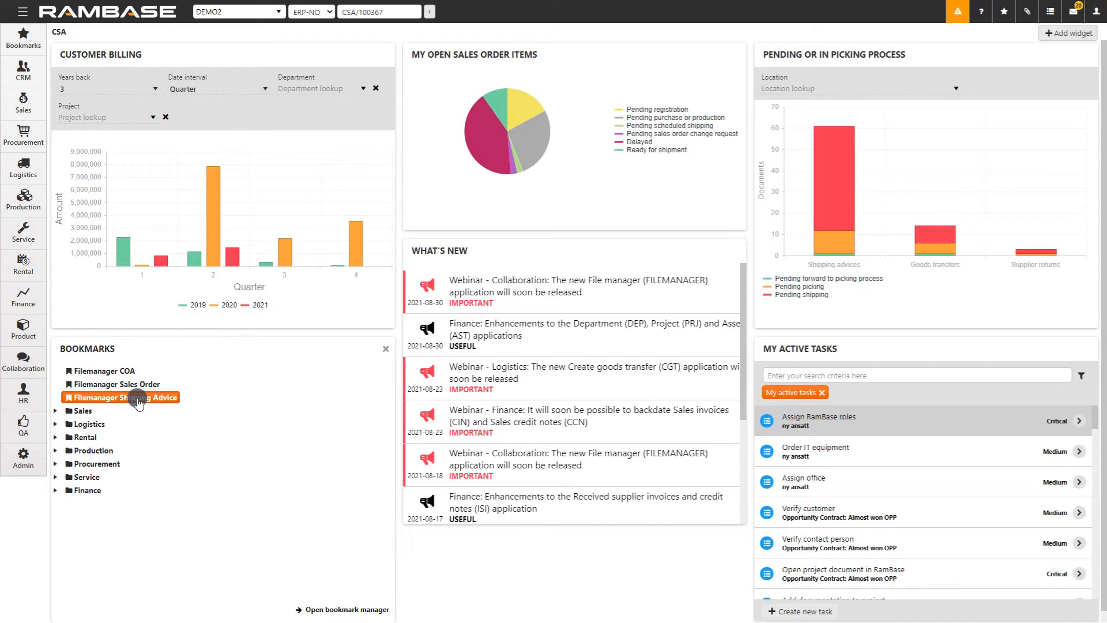
- Open the bookmarked Filemanager Shipping Advice and show the files attached to that shipping advice
{"action": "left_click", "coordinate": [139, 398]}
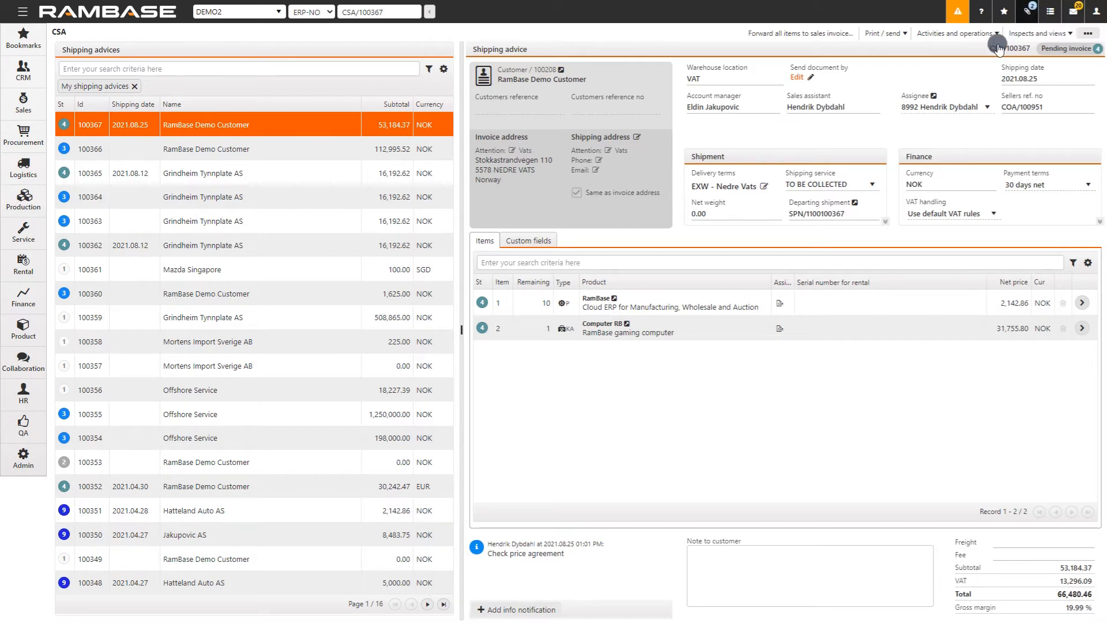
{"action": "left_click", "coordinate": [1031, 20]}
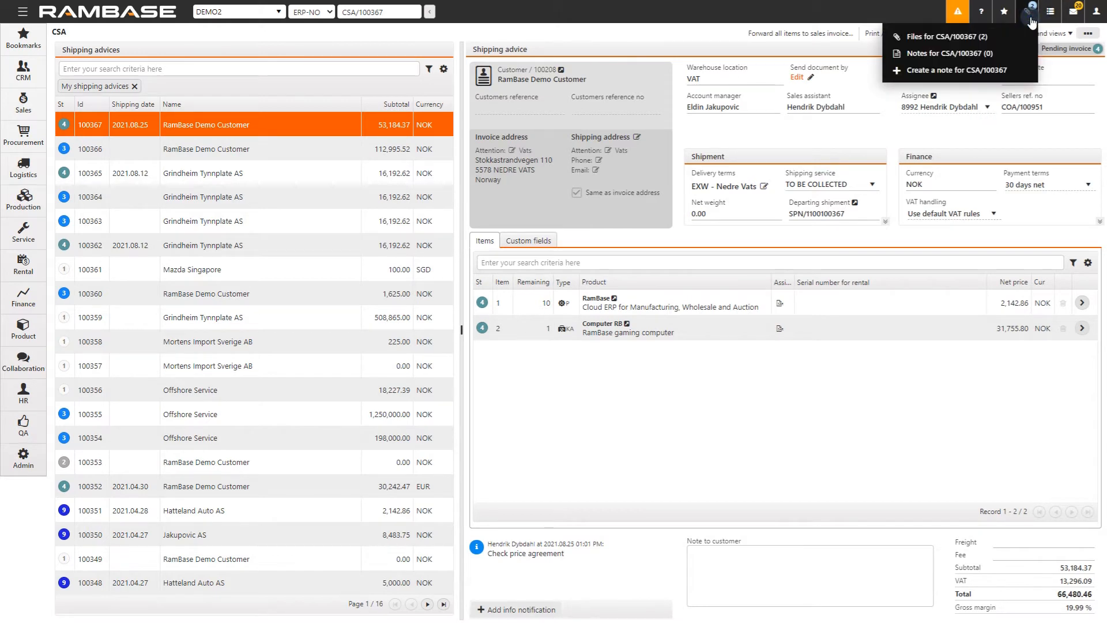
{"action": "left_click", "coordinate": [958, 37]}
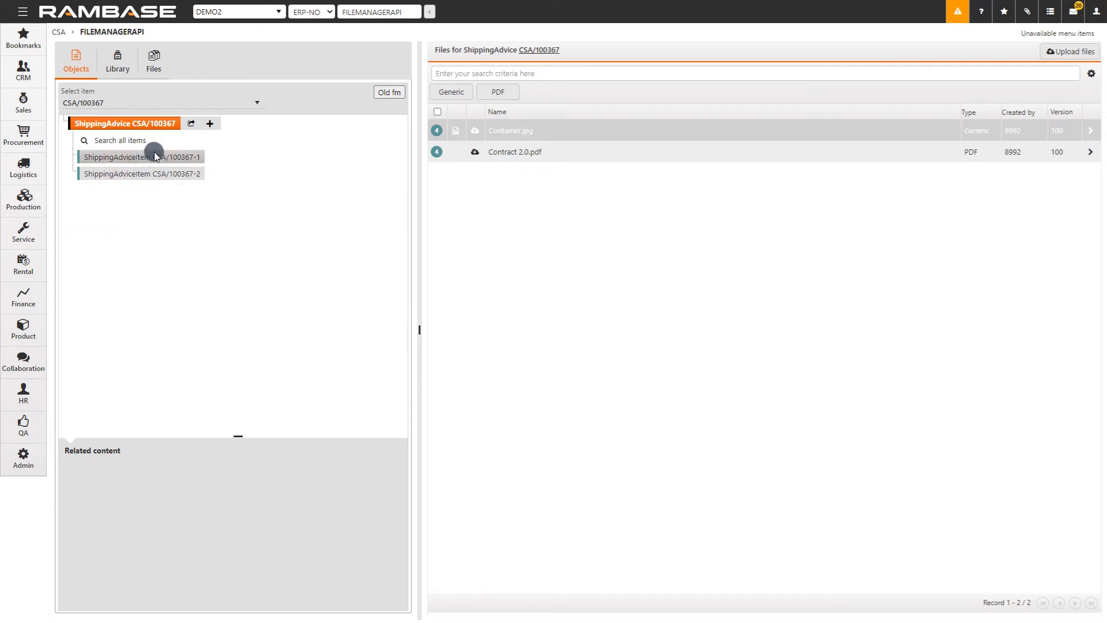
- Switch to Item 1: RamBase and examine its files and those of its related customer
{"action": "left_click", "coordinate": [194, 100]}
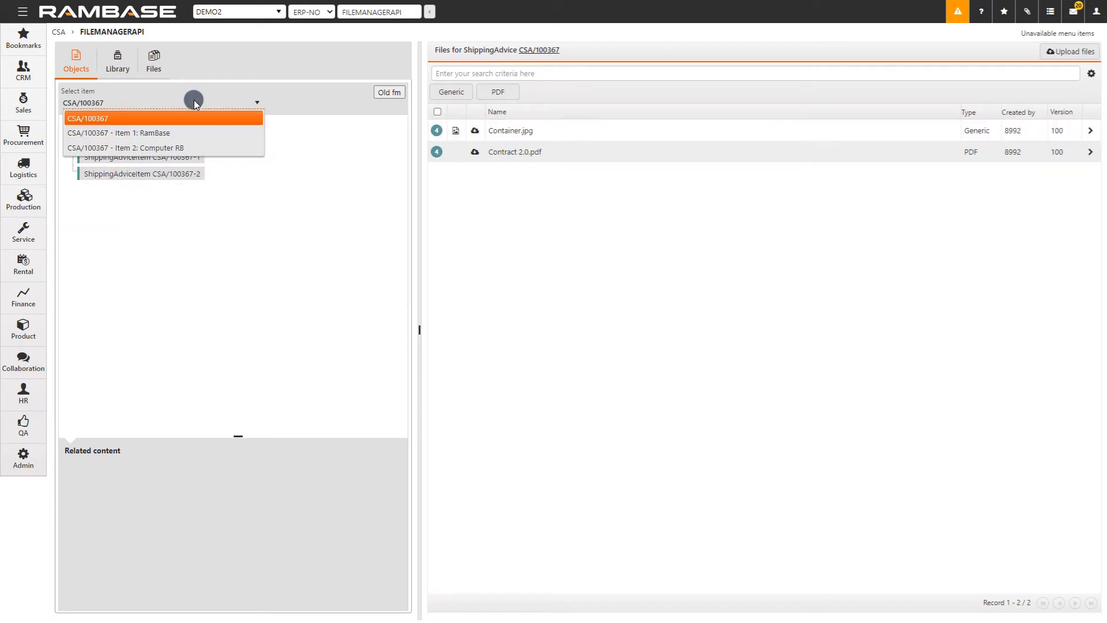
{"action": "left_click", "coordinate": [172, 133]}
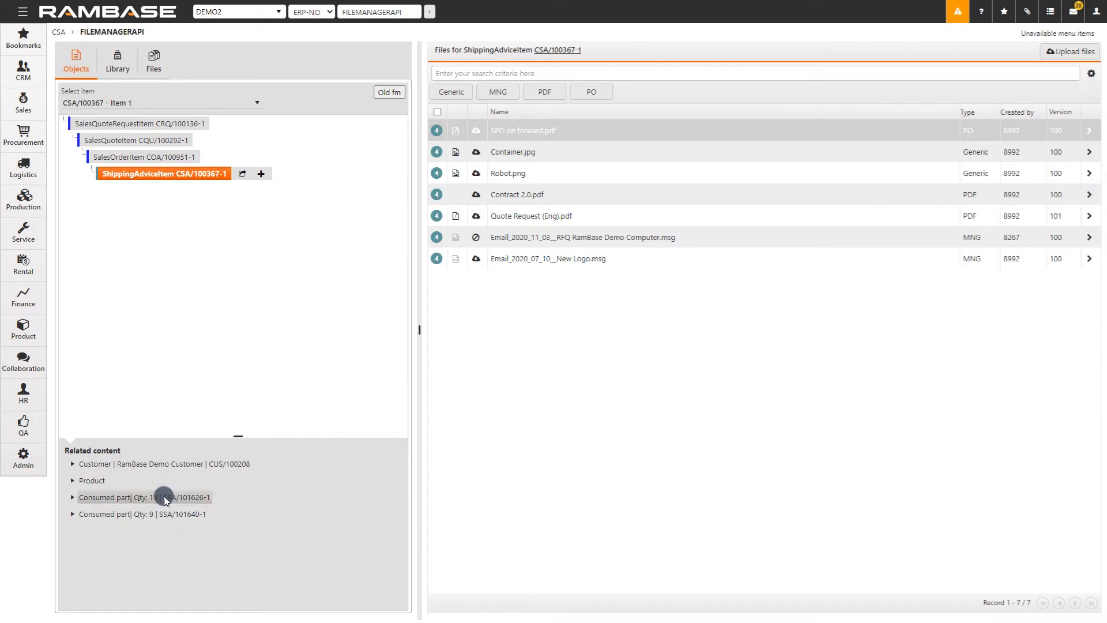
{"action": "left_click", "coordinate": [91, 469]}
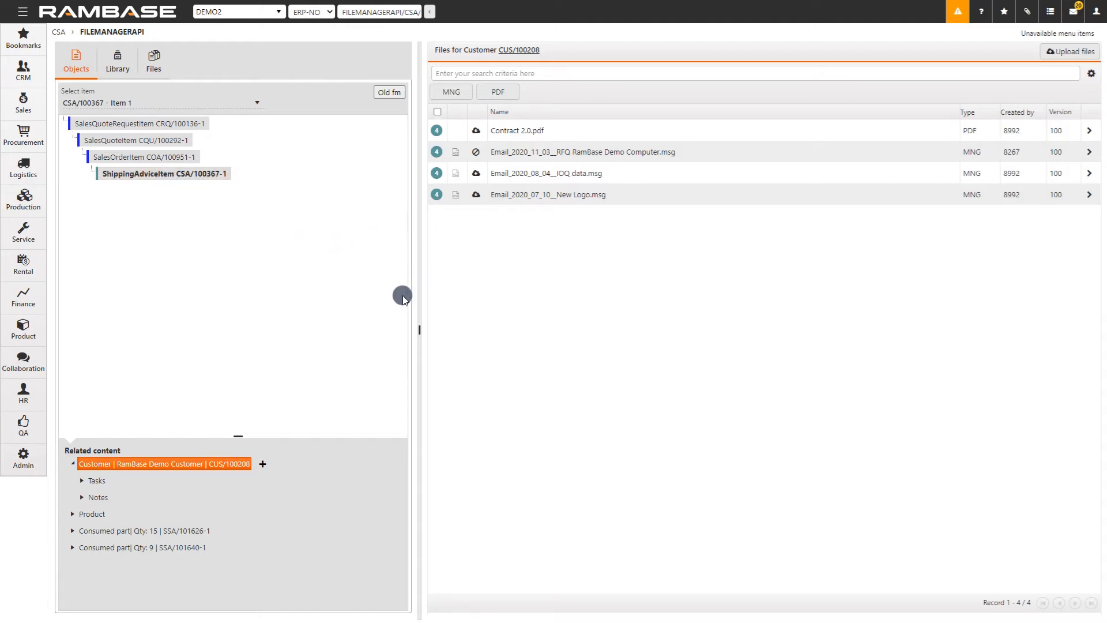
{"action": "left_click", "coordinate": [180, 177]}
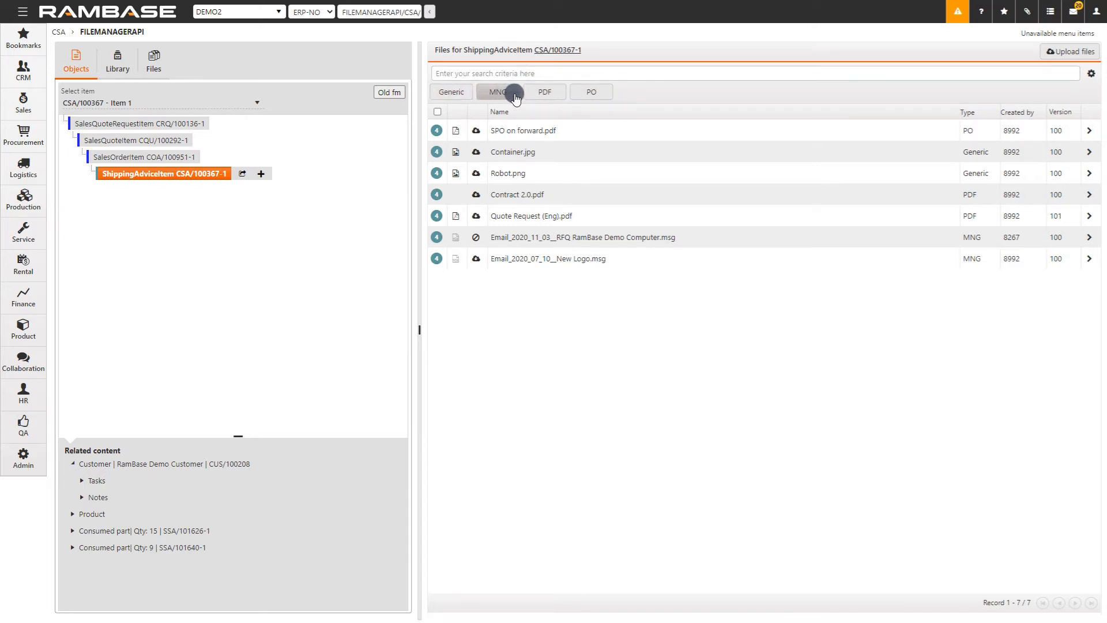
- Filter the item's files by PDF, clear the filter, and preview Quote Request (Eng).pdf
{"action": "left_click", "coordinate": [545, 93]}
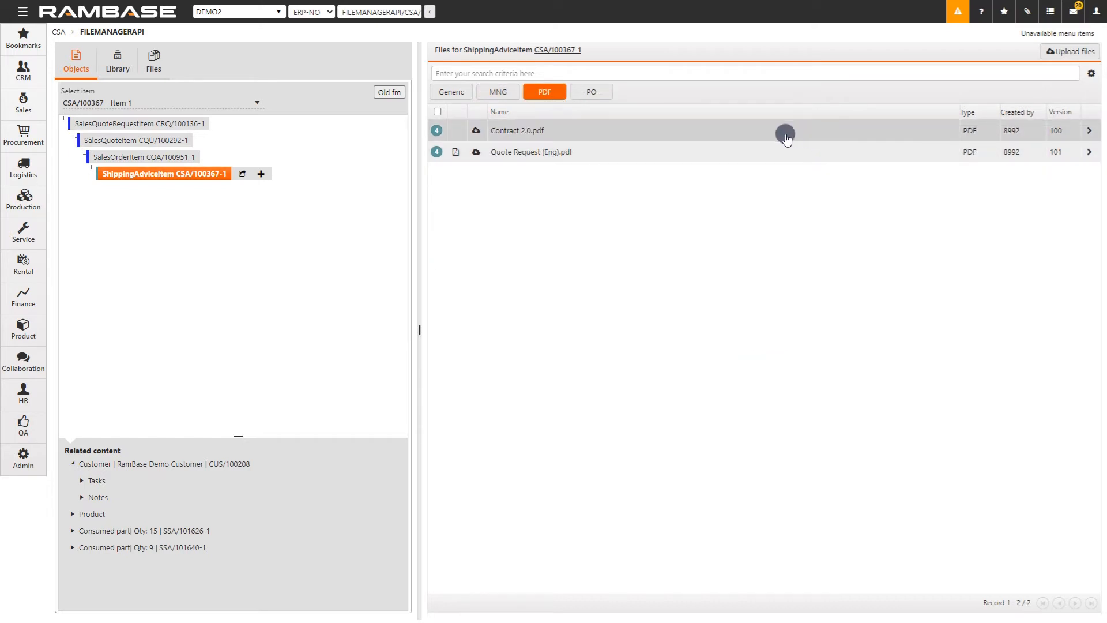
{"action": "left_click", "coordinate": [547, 94]}
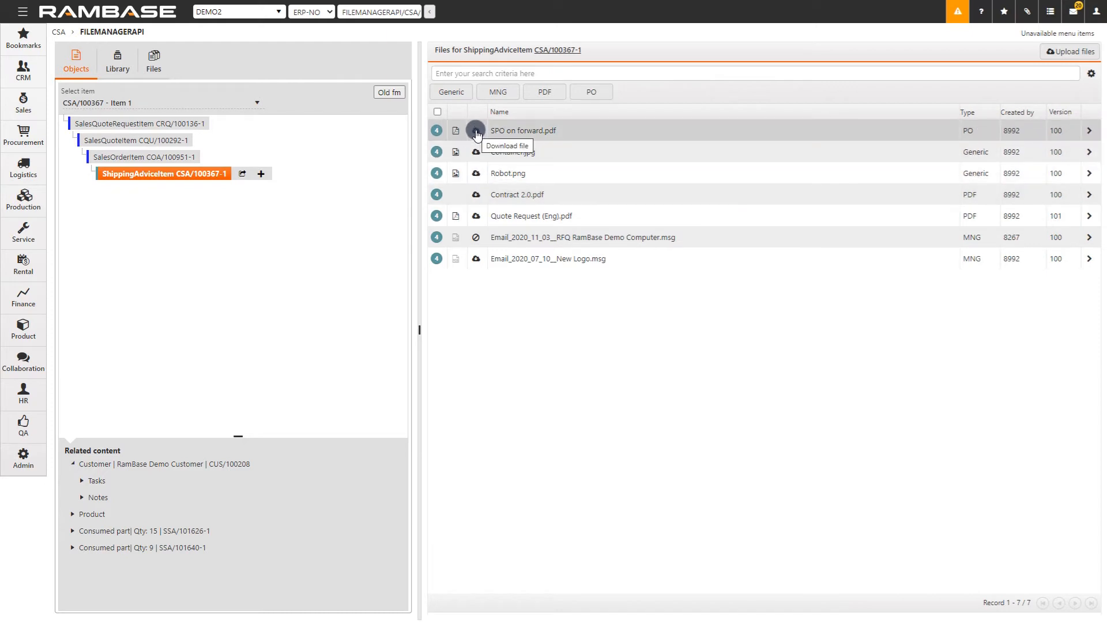
{"action": "left_click", "coordinate": [457, 217]}
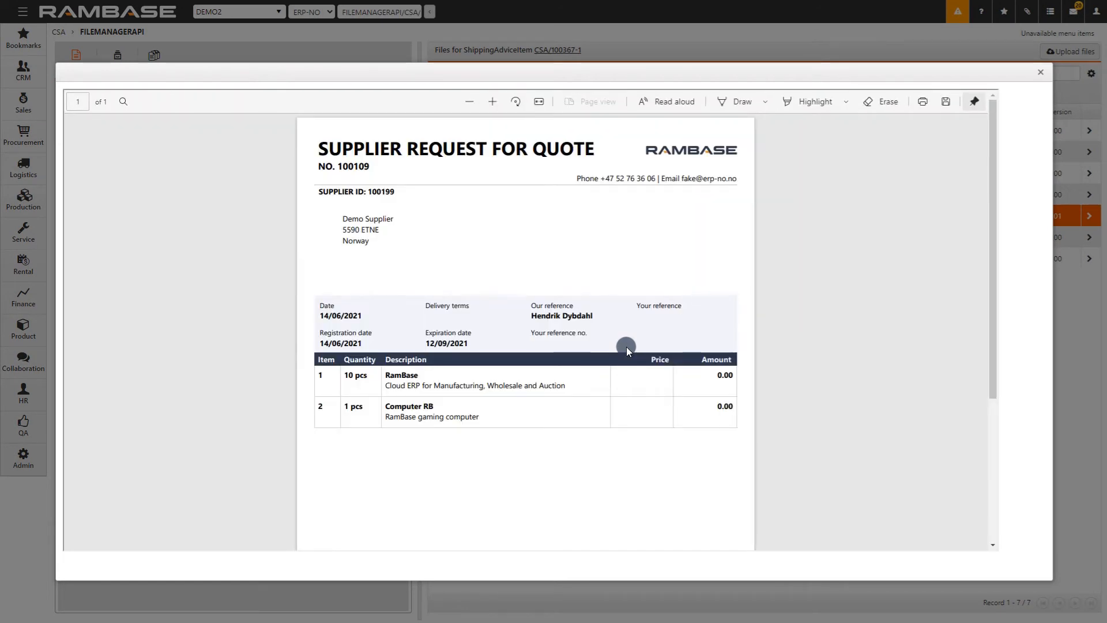
{"action": "left_click", "coordinate": [1041, 72]}
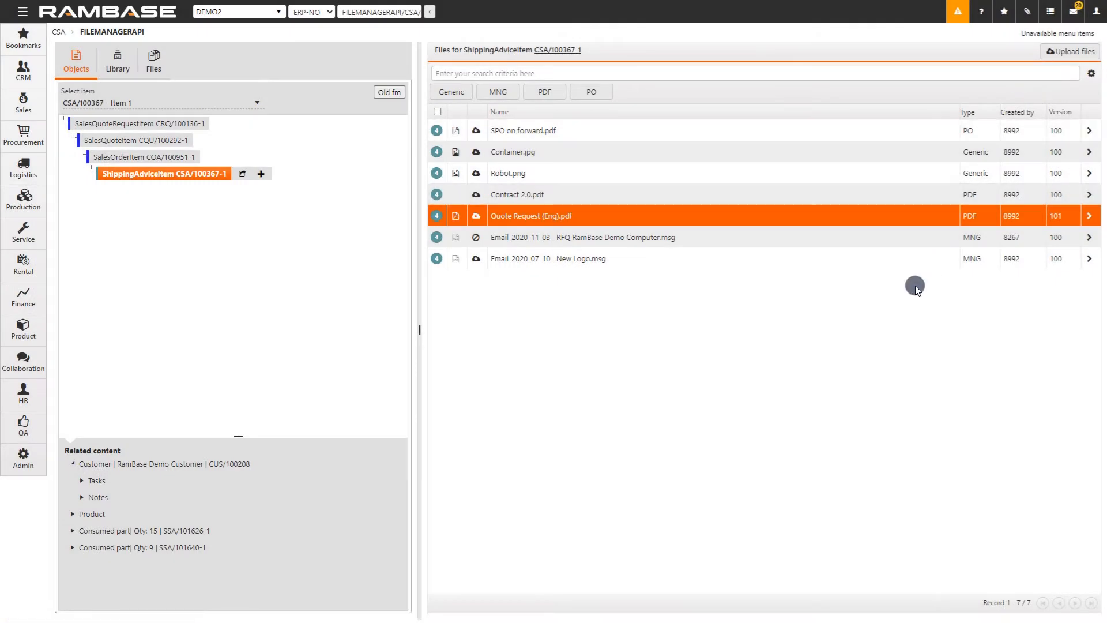
- Add the General Manager role to the permissions of Quote Request (Eng).pdf and check which objects the file is attached to
{"action": "left_click", "coordinate": [1090, 216]}
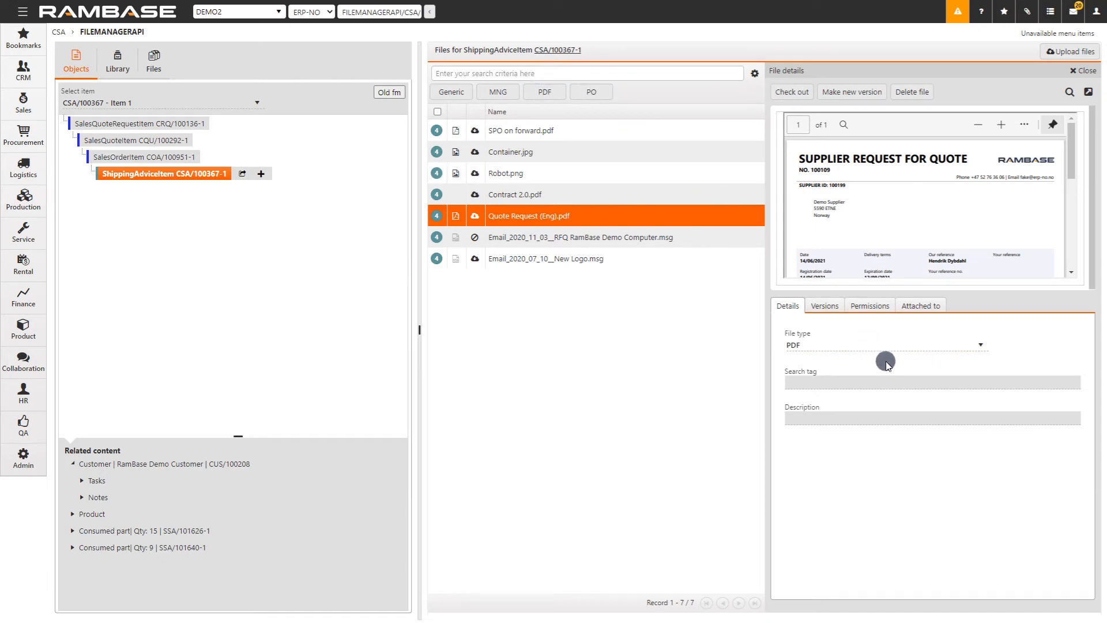
{"action": "left_click", "coordinate": [829, 312]}
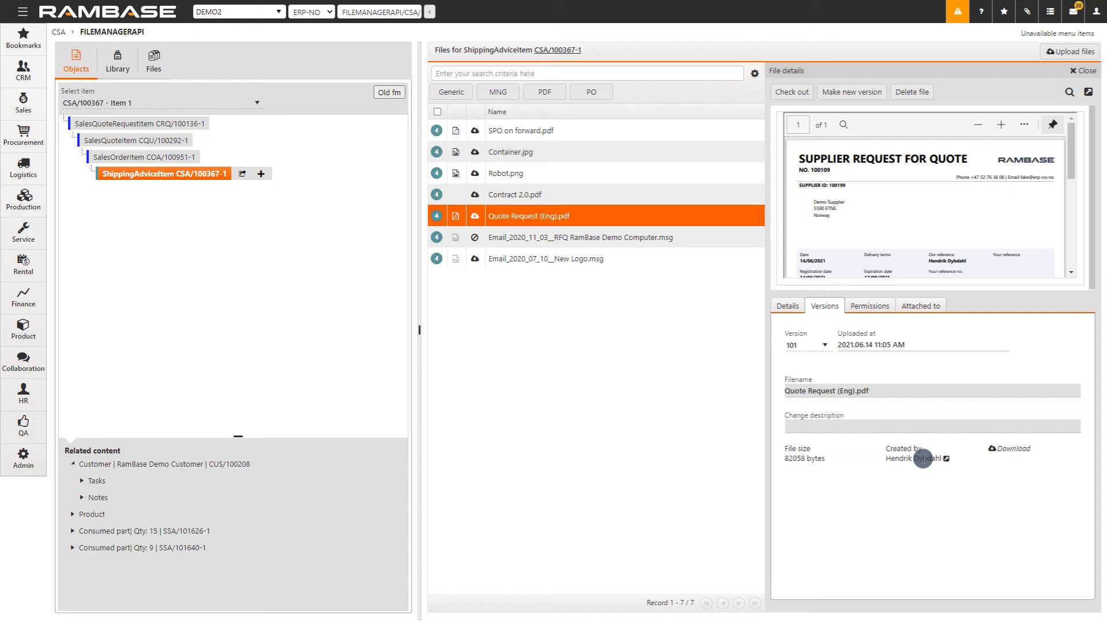
{"action": "left_click", "coordinate": [871, 306]}
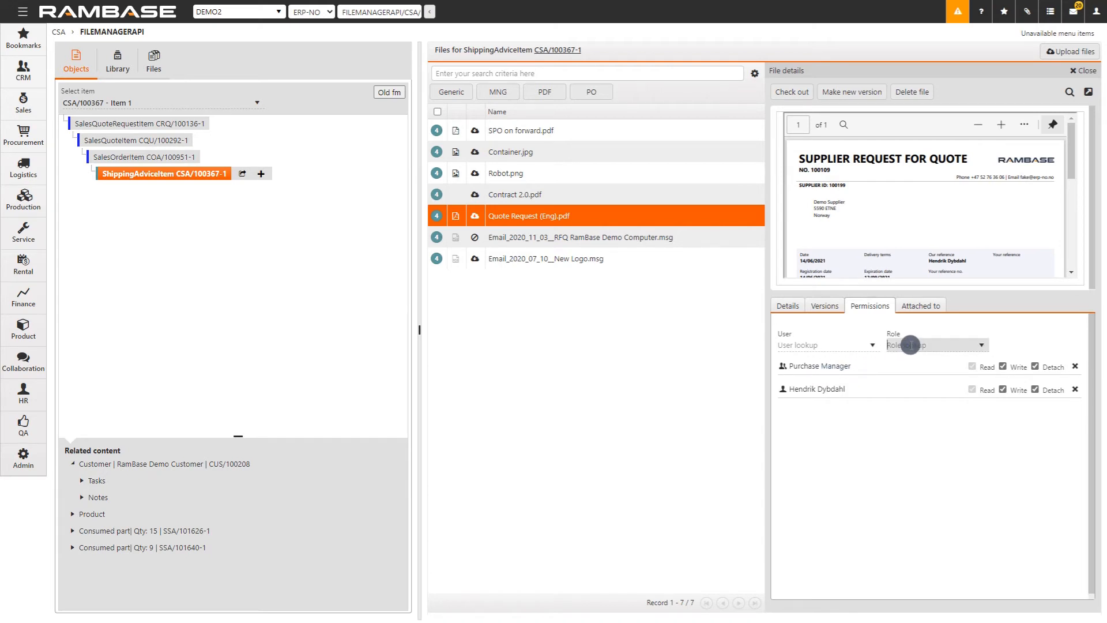
{"action": "type", "text": "ge"}
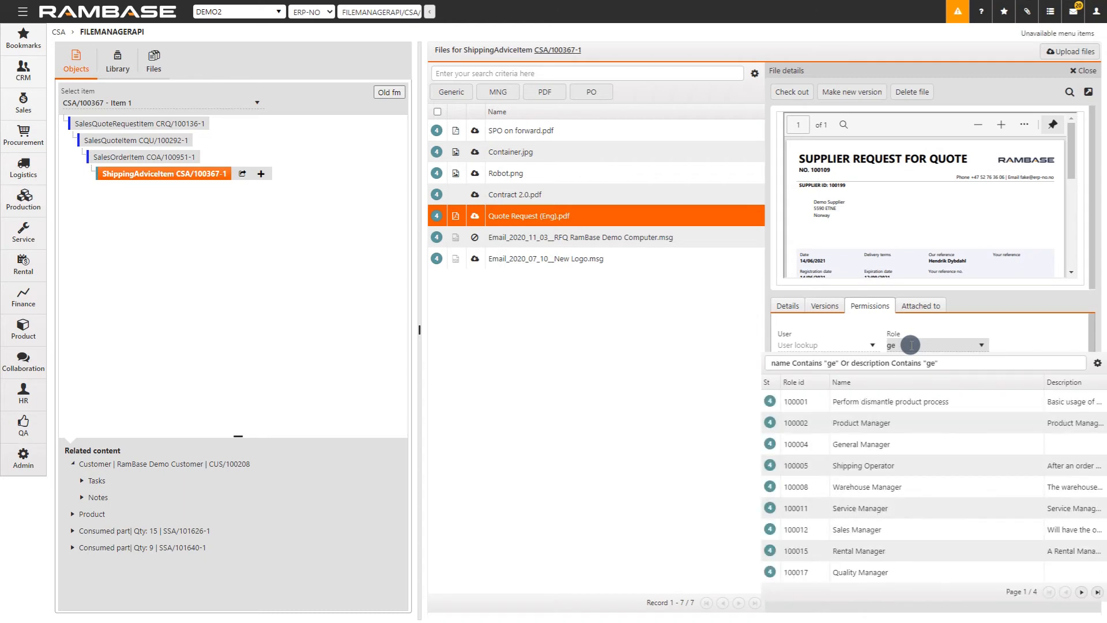
{"action": "type", "text": "ner"}
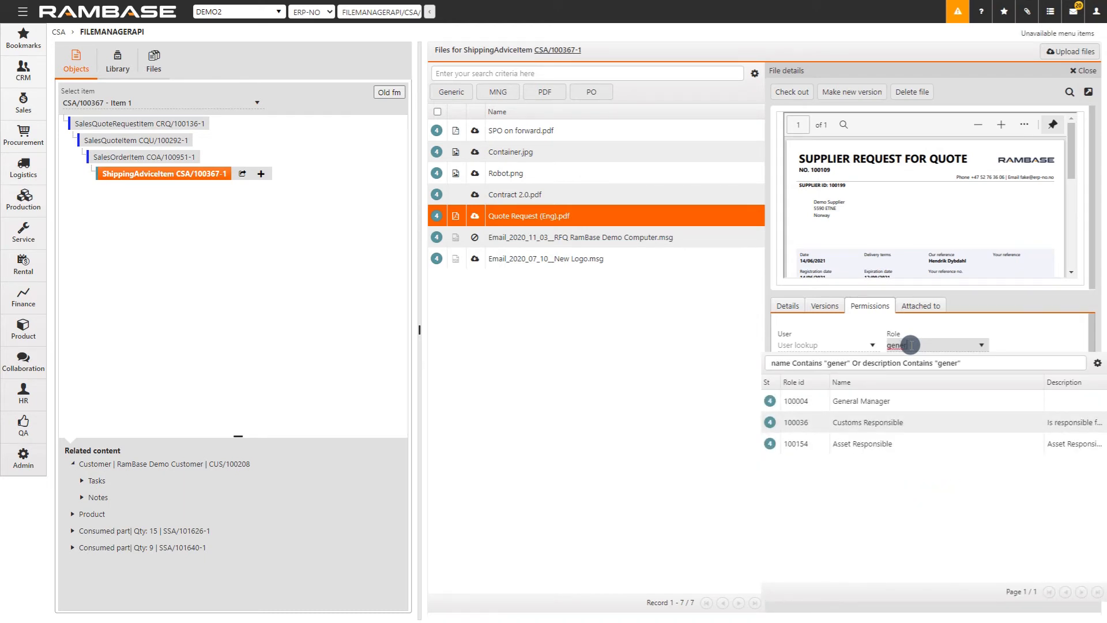
{"action": "left_click", "coordinate": [882, 401]}
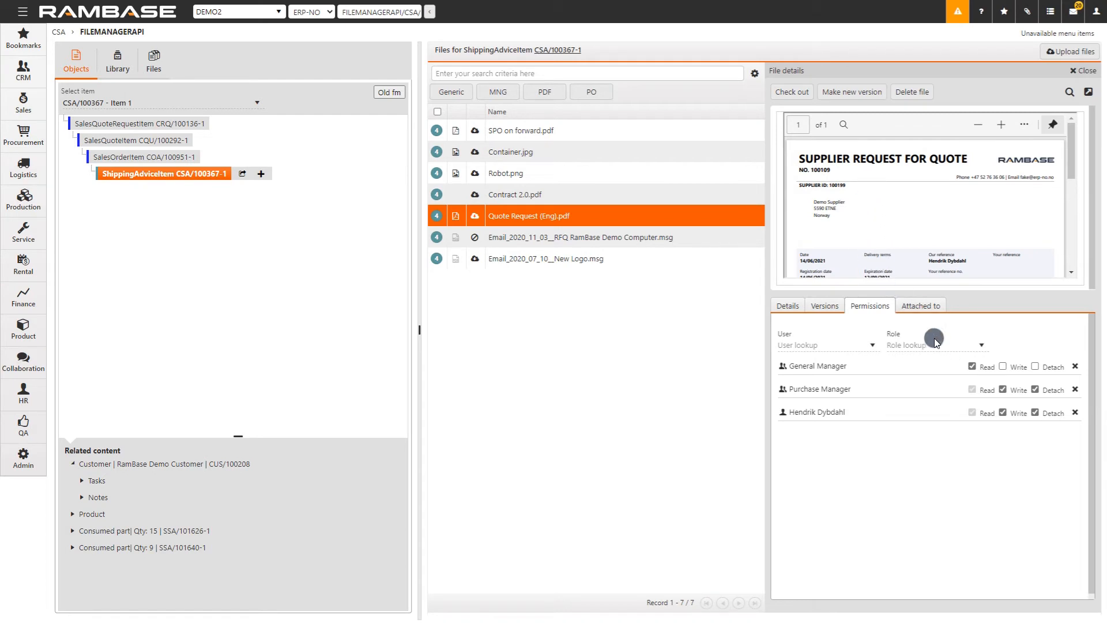
{"action": "left_click", "coordinate": [916, 308]}
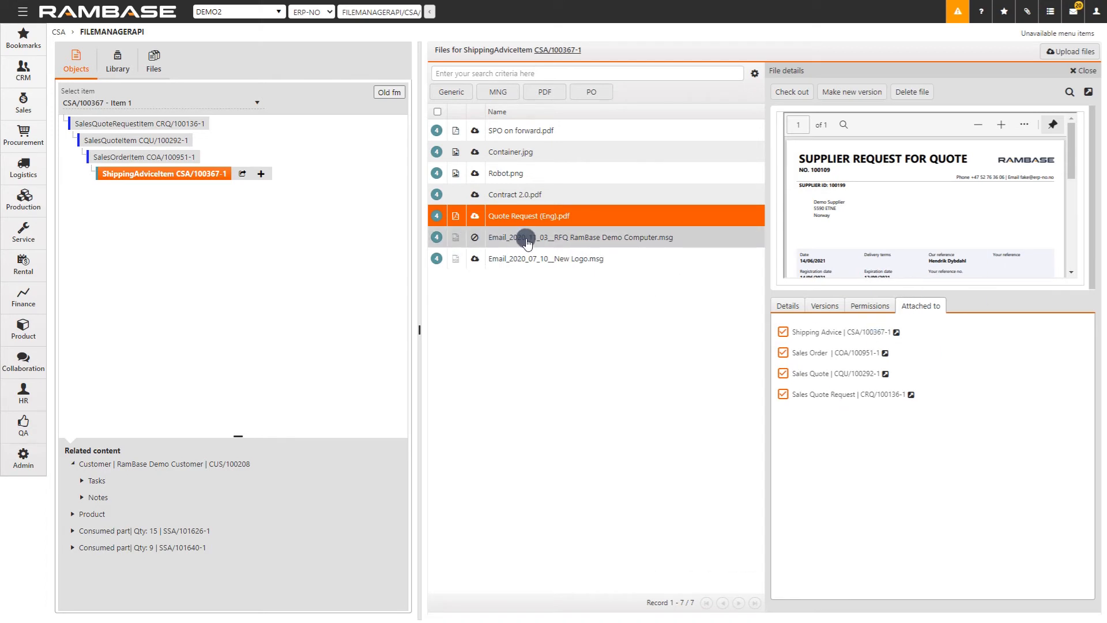
{"action": "left_click", "coordinate": [1083, 70]}
- Check the download access and permissions of Email_2020_11_03__RFQ RamBase Demo Computer.msg
{"action": "left_click", "coordinate": [625, 238]}
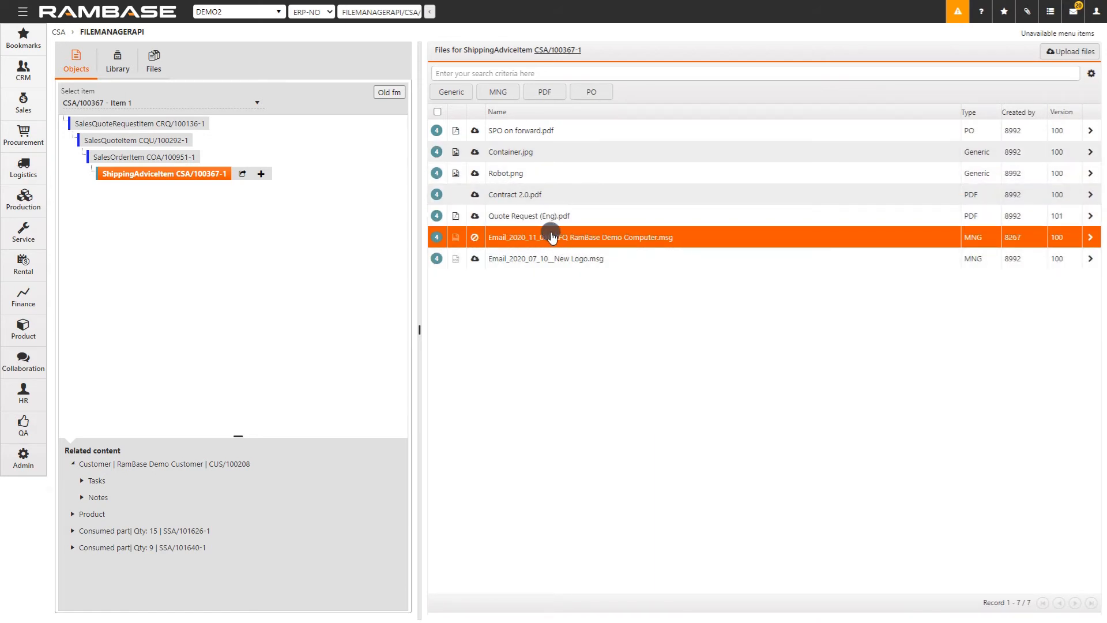
{"action": "mouse_move", "coordinate": [476, 241]}
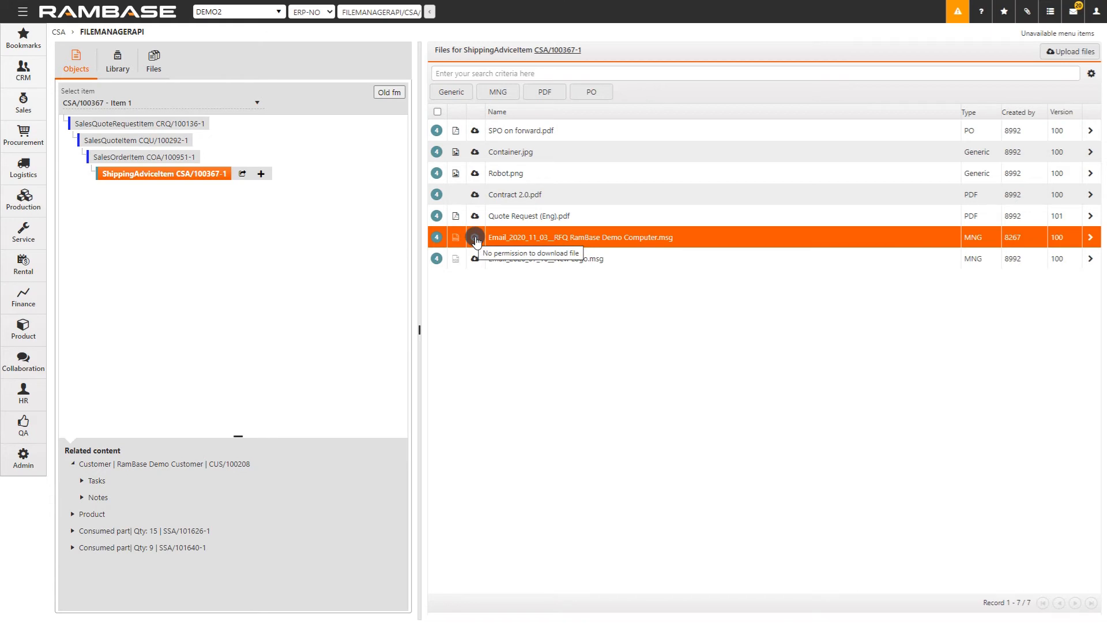
{"action": "left_click", "coordinate": [1090, 238]}
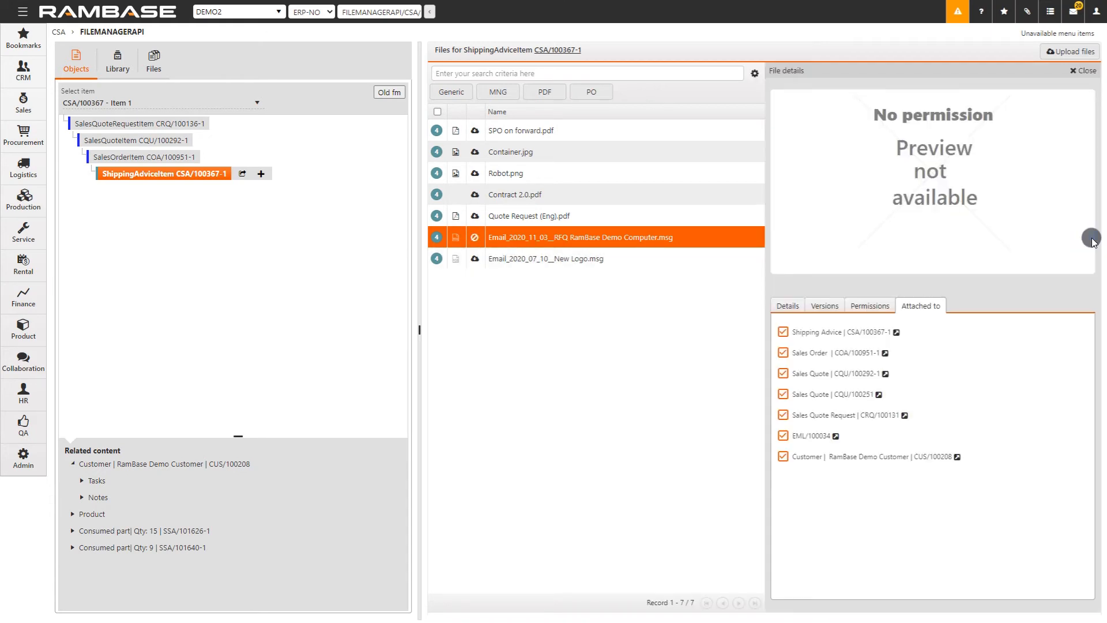
{"action": "left_click", "coordinate": [884, 309]}
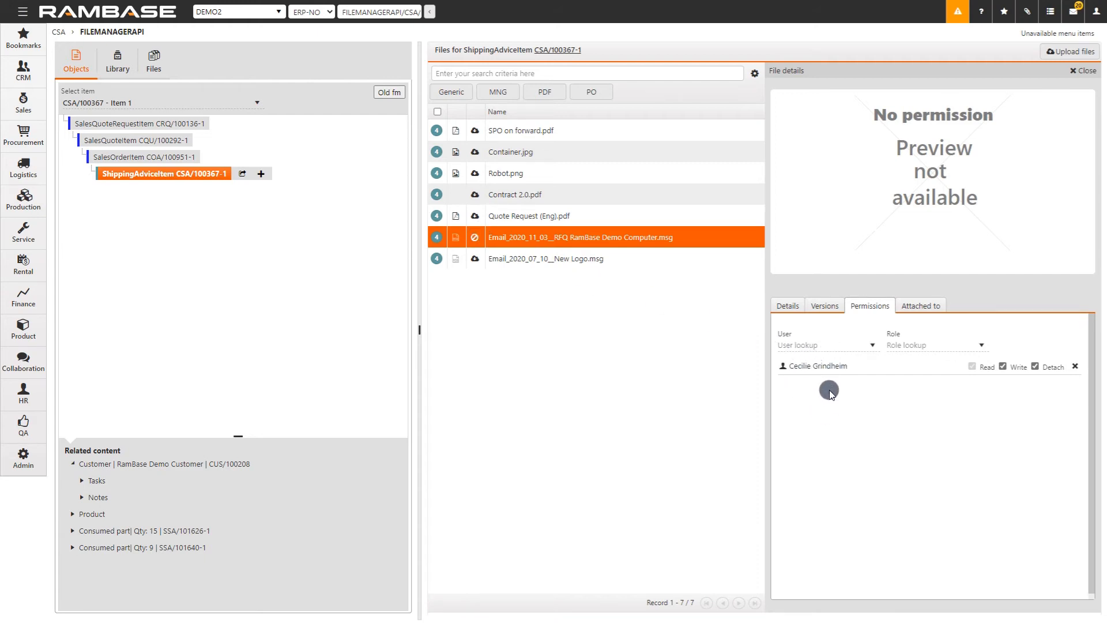
{"action": "left_click", "coordinate": [1083, 70]}
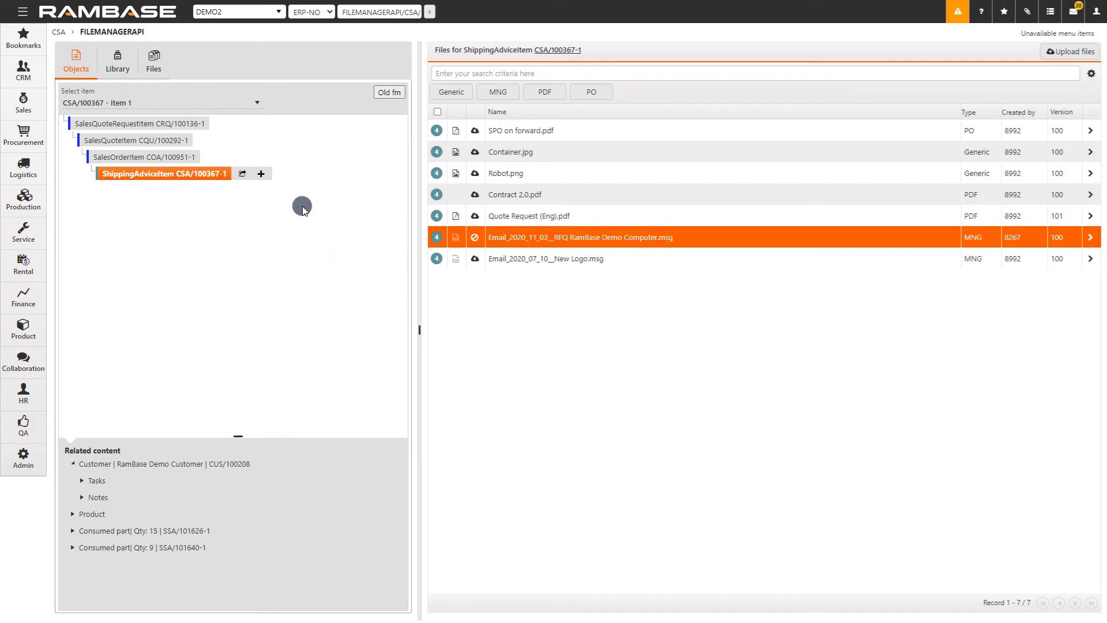
- Create a File collection folder on the whole shipping advice and try the ARTIMAGE filter on its contents
{"action": "left_click", "coordinate": [262, 174]}
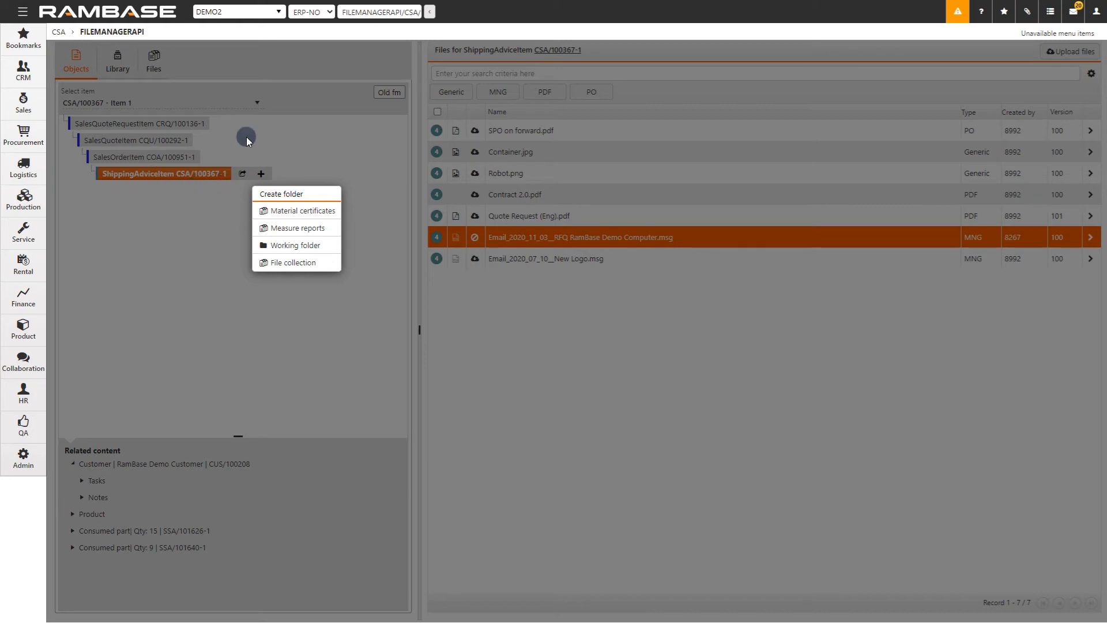
{"action": "left_click", "coordinate": [293, 140]}
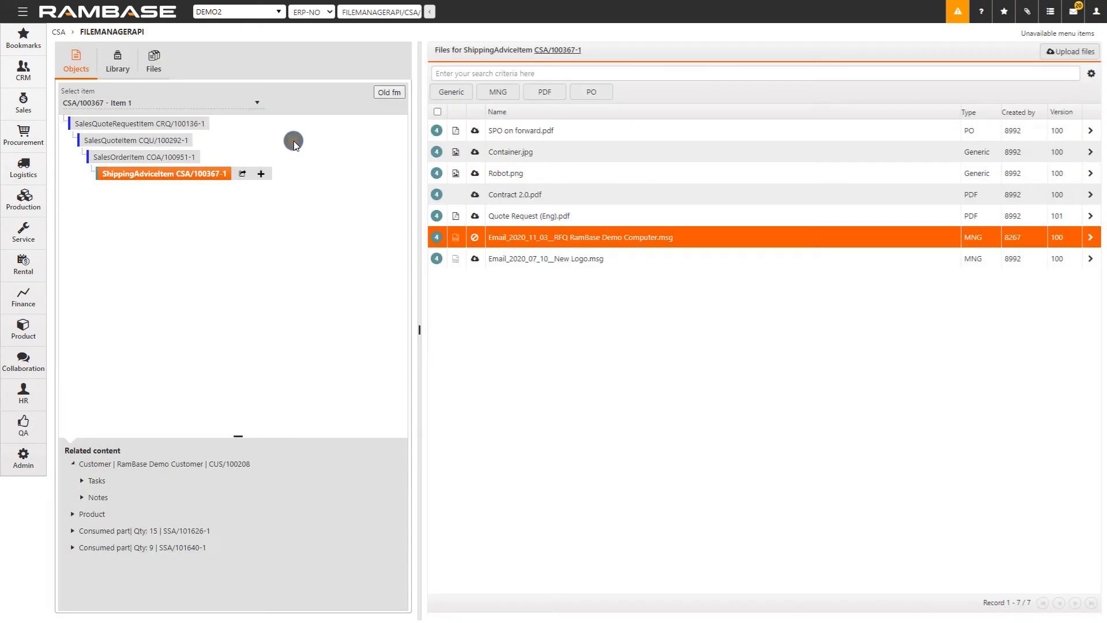
{"action": "left_click", "coordinate": [258, 104]}
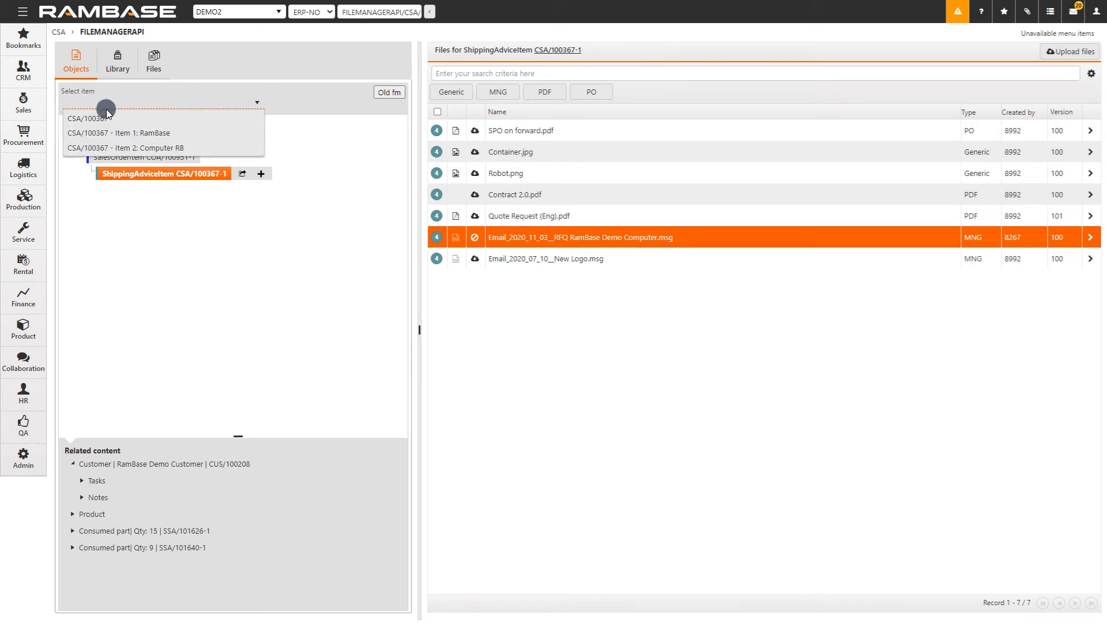
{"action": "left_click", "coordinate": [95, 121]}
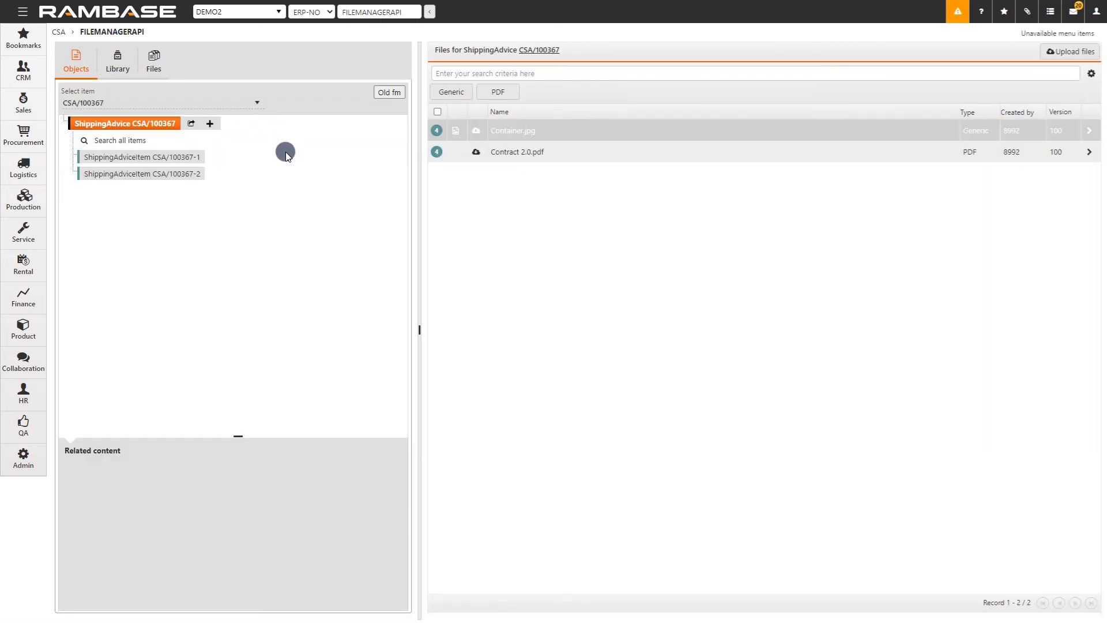
{"action": "left_click", "coordinate": [212, 125]}
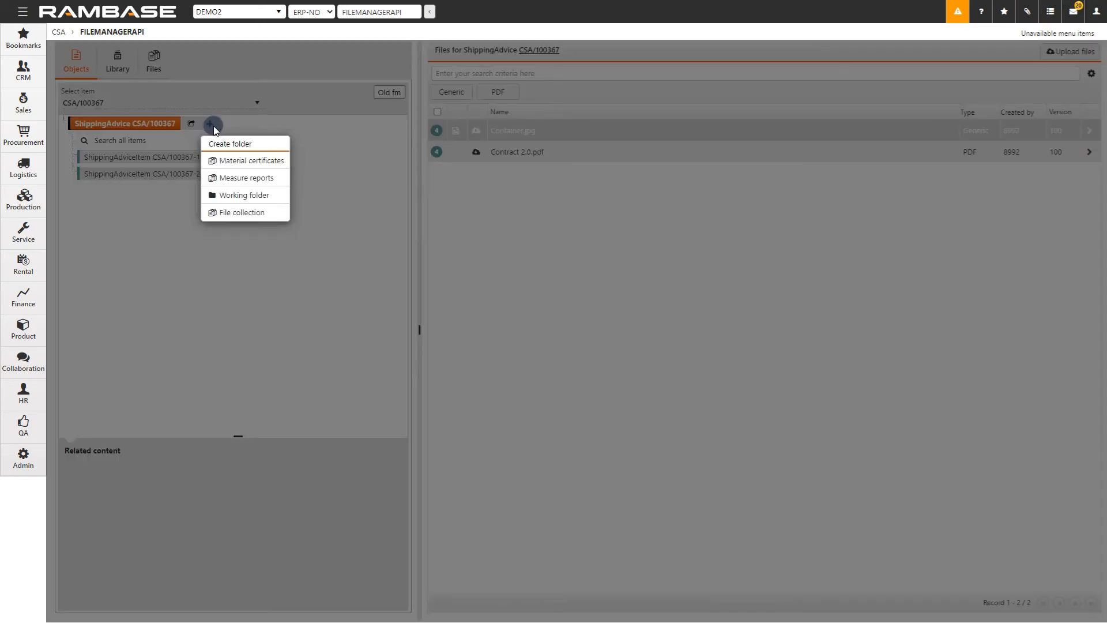
{"action": "left_click", "coordinate": [252, 214]}
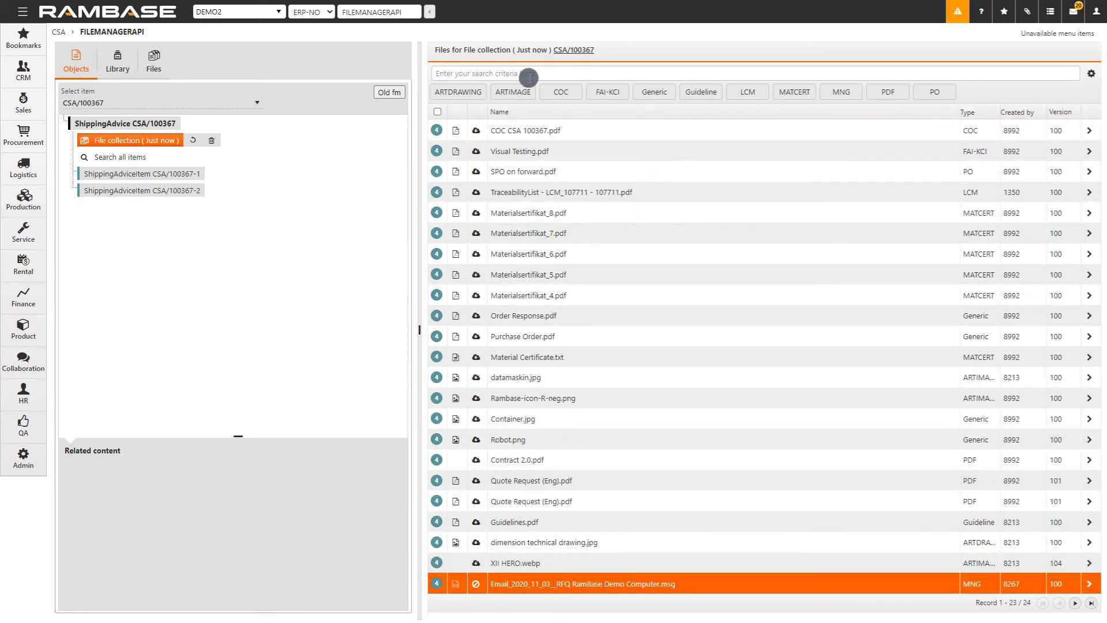
{"action": "left_click", "coordinate": [504, 93]}
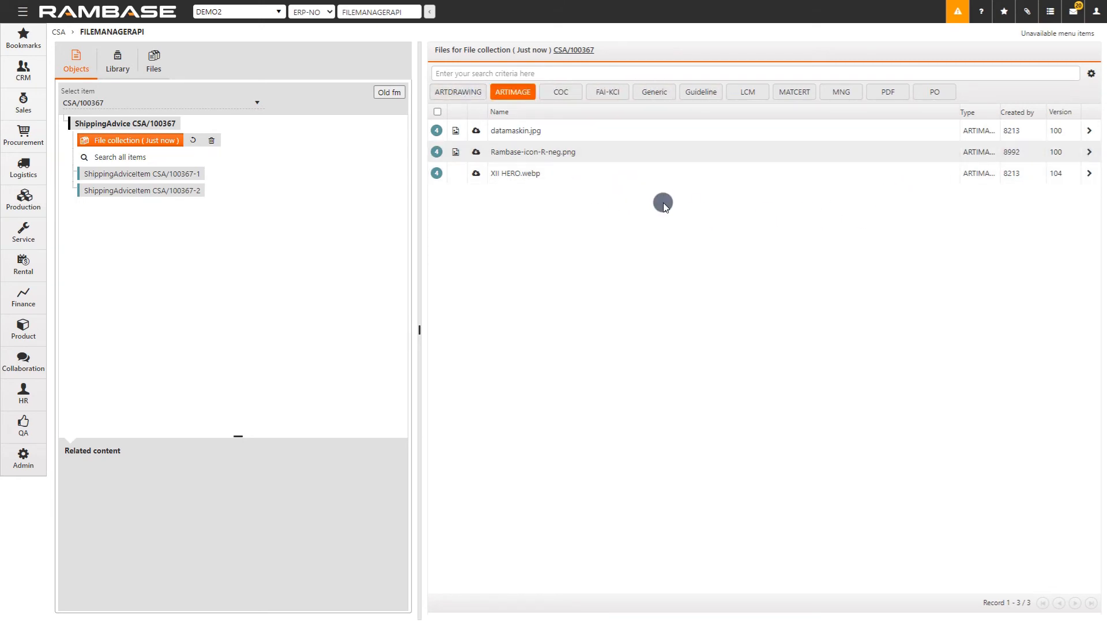
{"action": "left_click", "coordinate": [519, 95]}
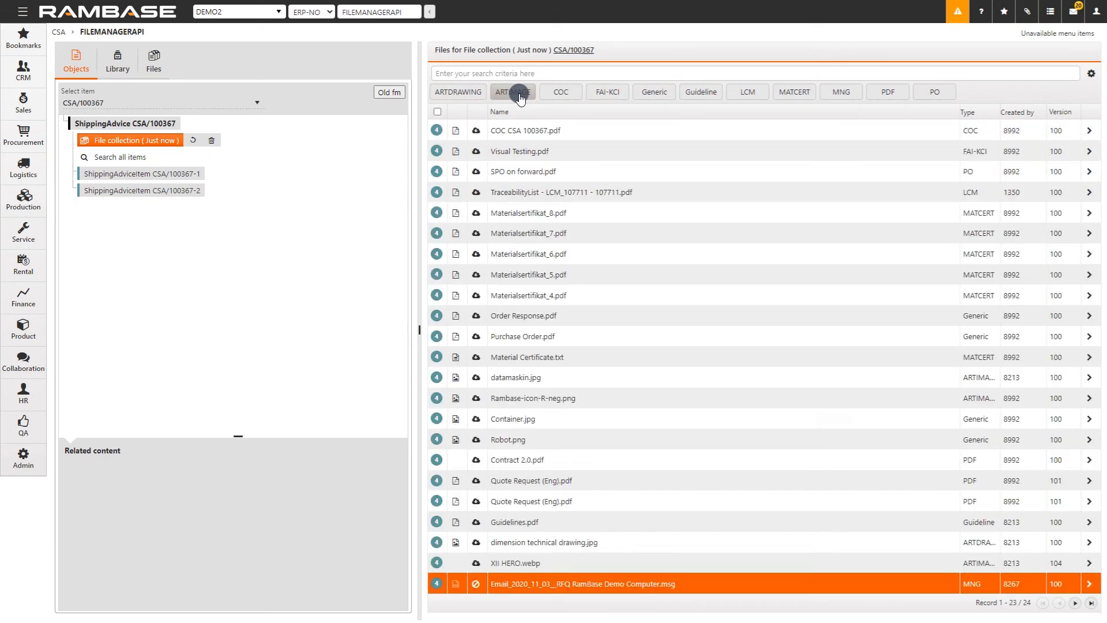
- Create a Material certificates folder on the main shipping advice
{"action": "left_click", "coordinate": [150, 123]}
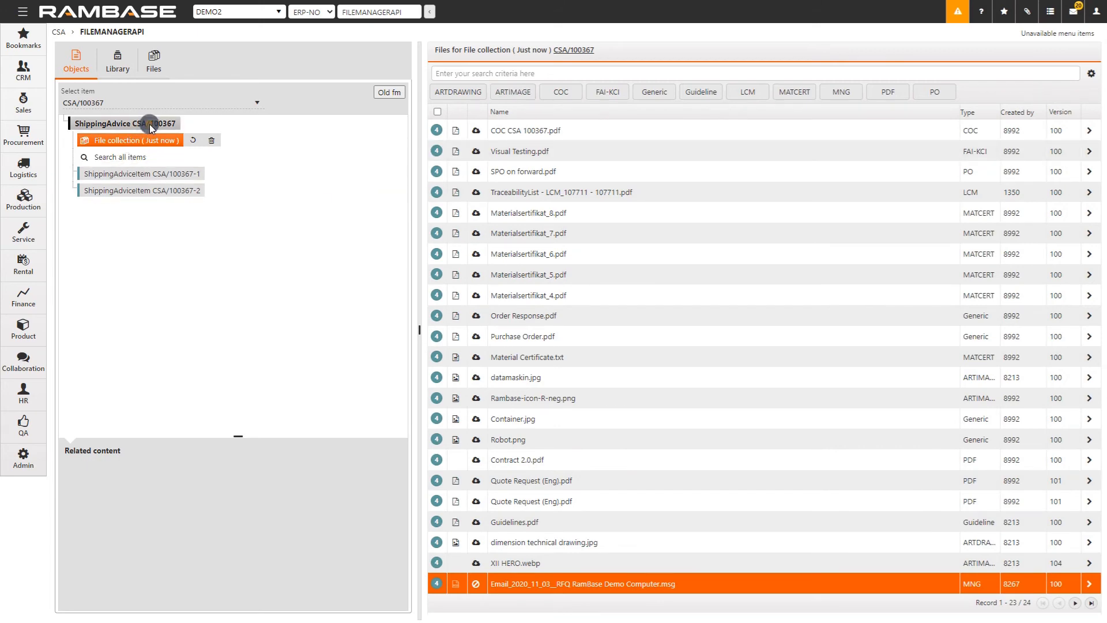
{"action": "left_click", "coordinate": [207, 124]}
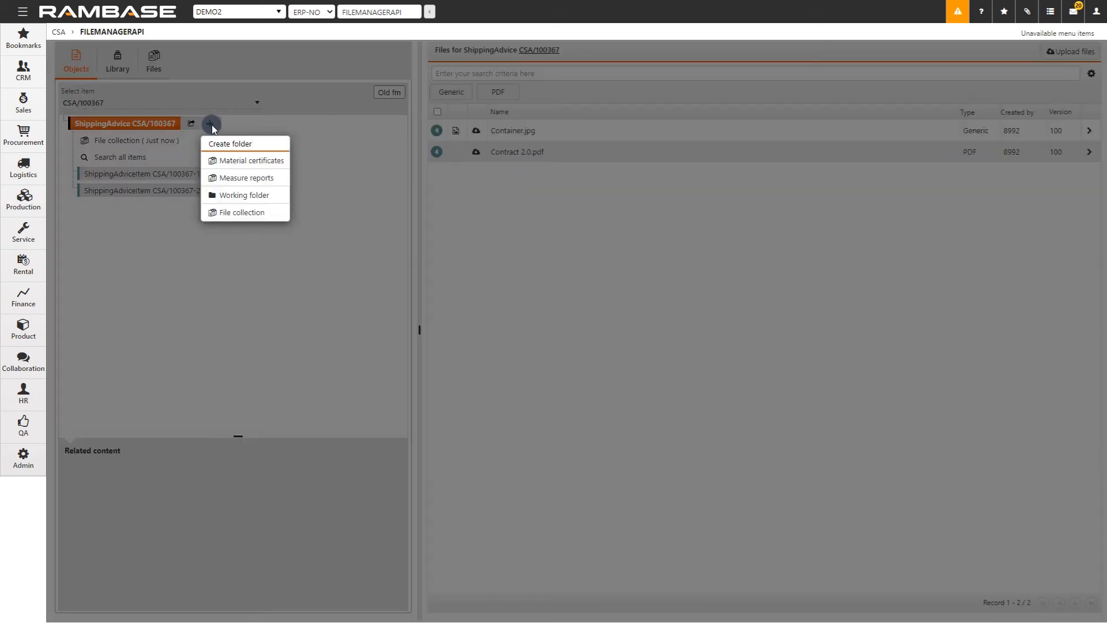
{"action": "left_click", "coordinate": [261, 161]}
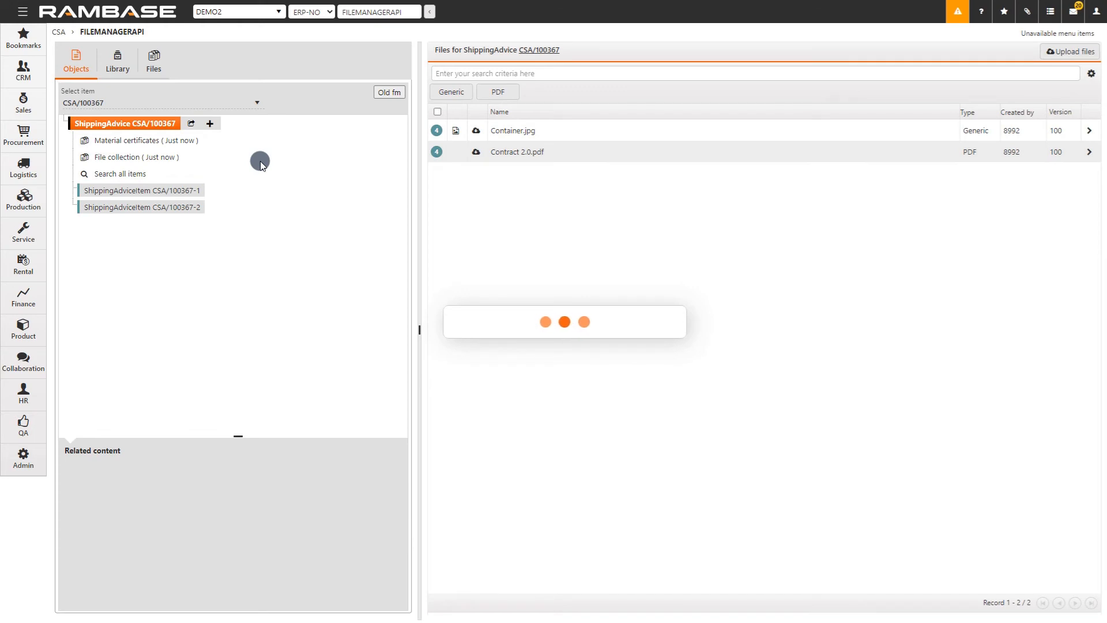
{"action": "left_click", "coordinate": [179, 130]}
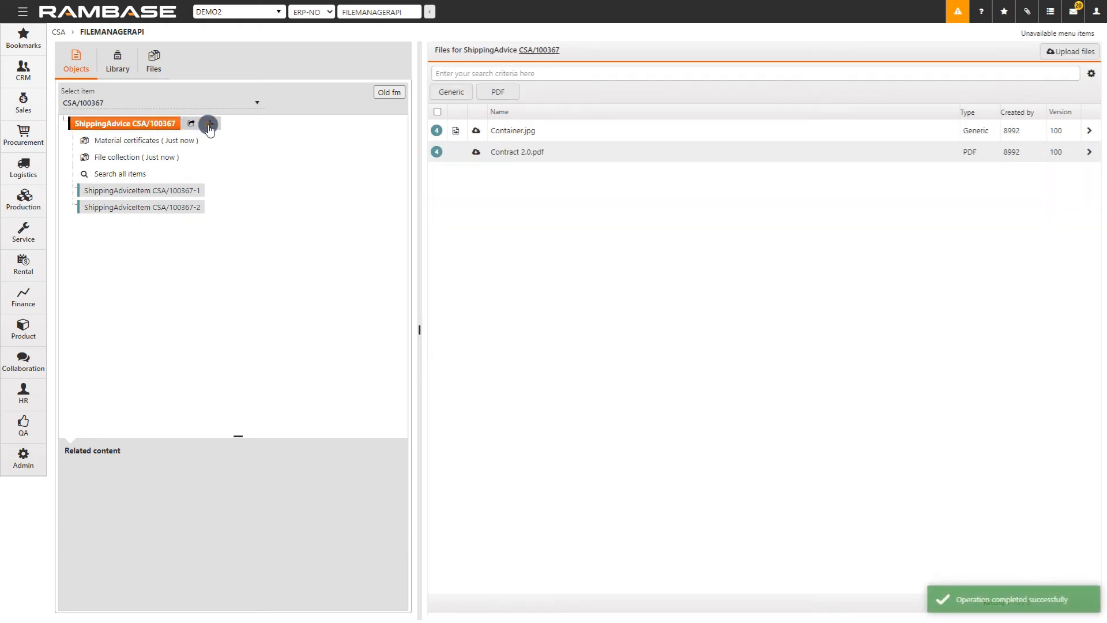
- Create a Measure reports folder on the main shipping advice
{"action": "left_click", "coordinate": [209, 125]}
{"action": "left_click", "coordinate": [238, 180]}
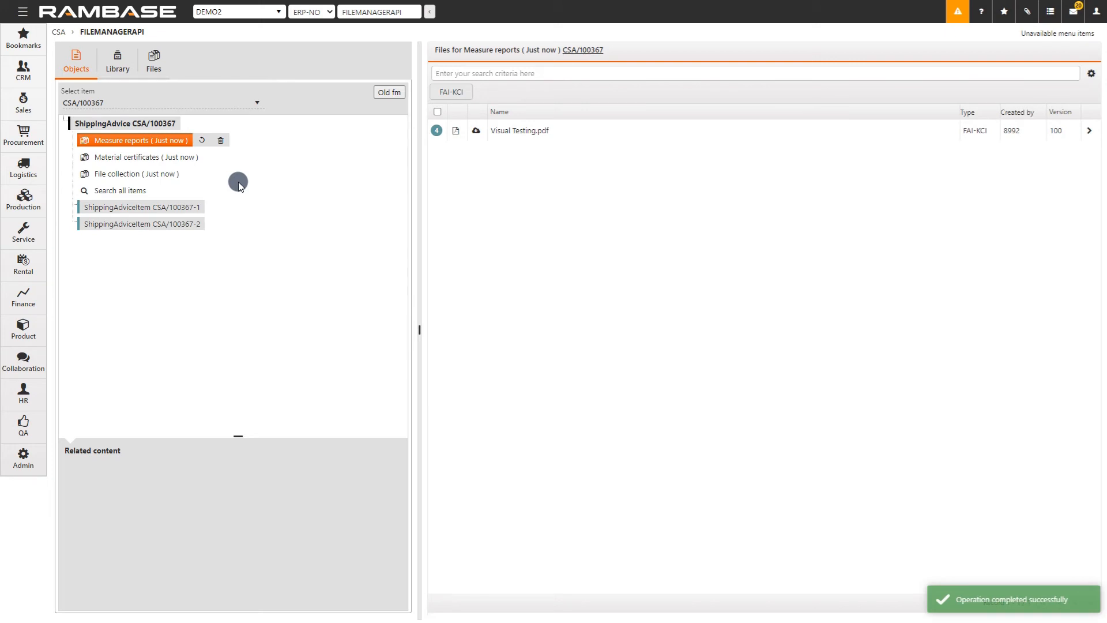
- Open the main shipping advice's Material certificates folder and try selecting all of its files at once
{"action": "left_click", "coordinate": [156, 159]}
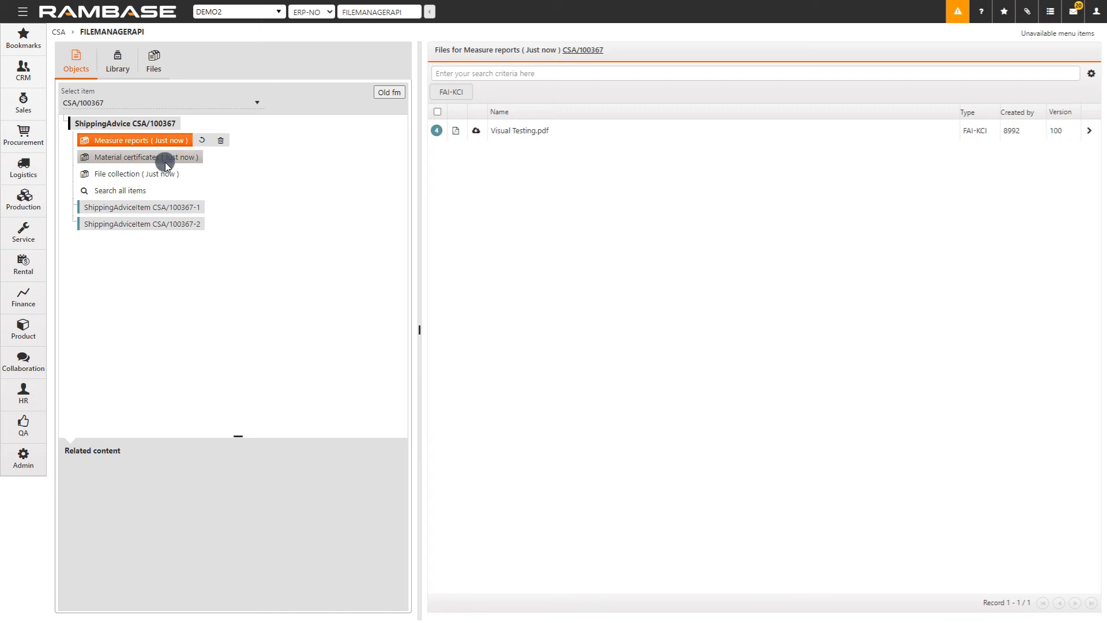
{"action": "left_click", "coordinate": [439, 112]}
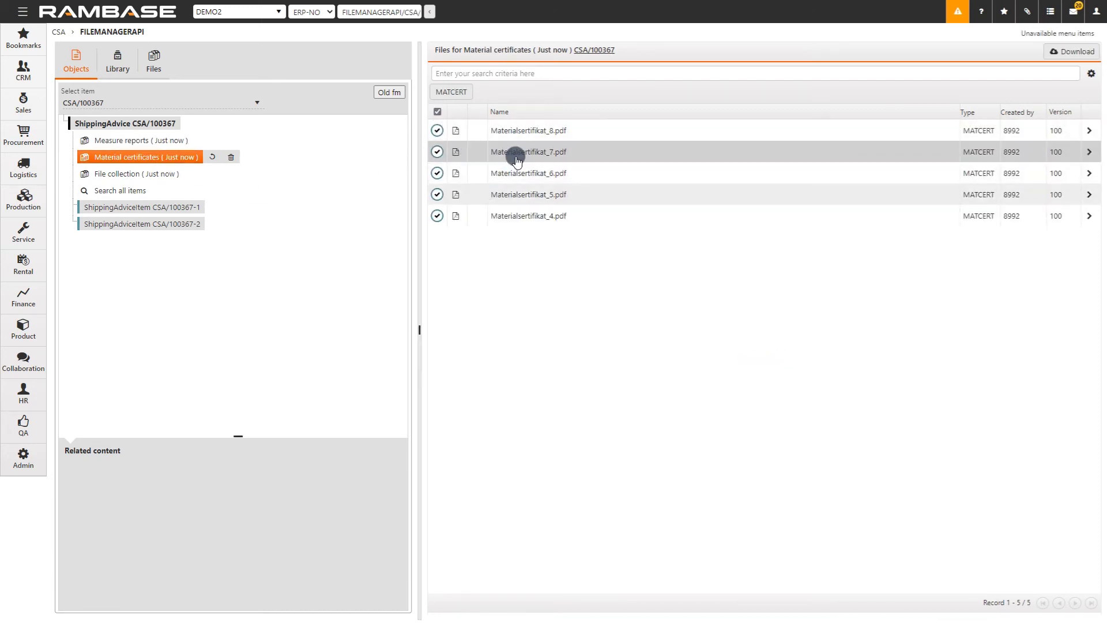
{"action": "left_click", "coordinate": [439, 112]}
{"action": "left_click", "coordinate": [440, 111]}
{"action": "left_click_drag", "start_coordinate": [507, 148], "coordinate": [497, 171]}
- Create a Working folder on the main shipping advice
{"action": "left_click", "coordinate": [153, 122]}
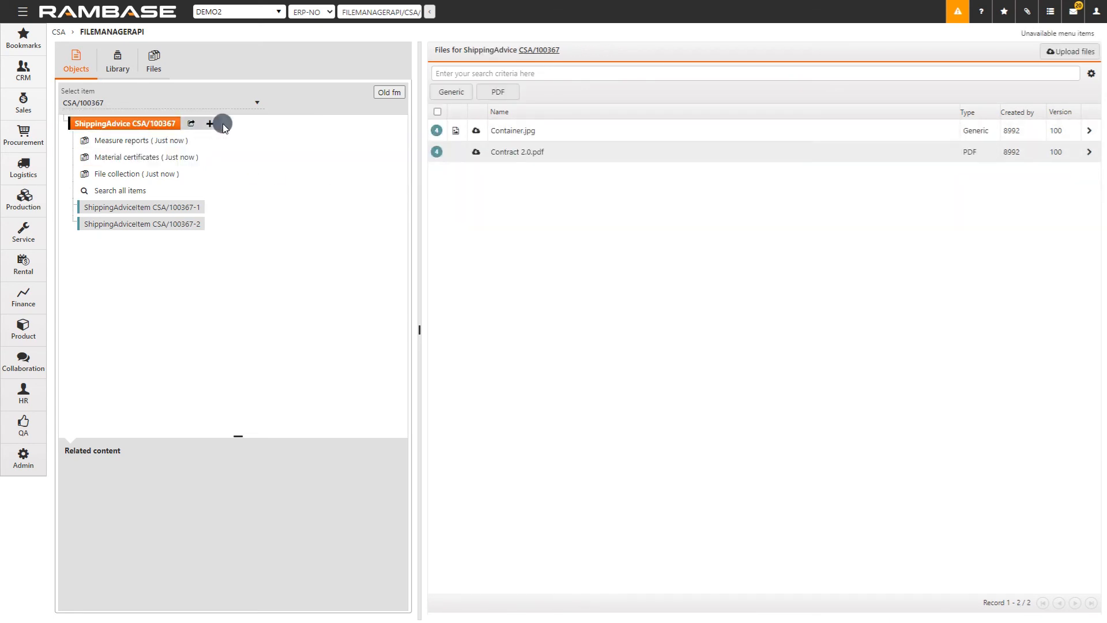
{"action": "left_click", "coordinate": [209, 125]}
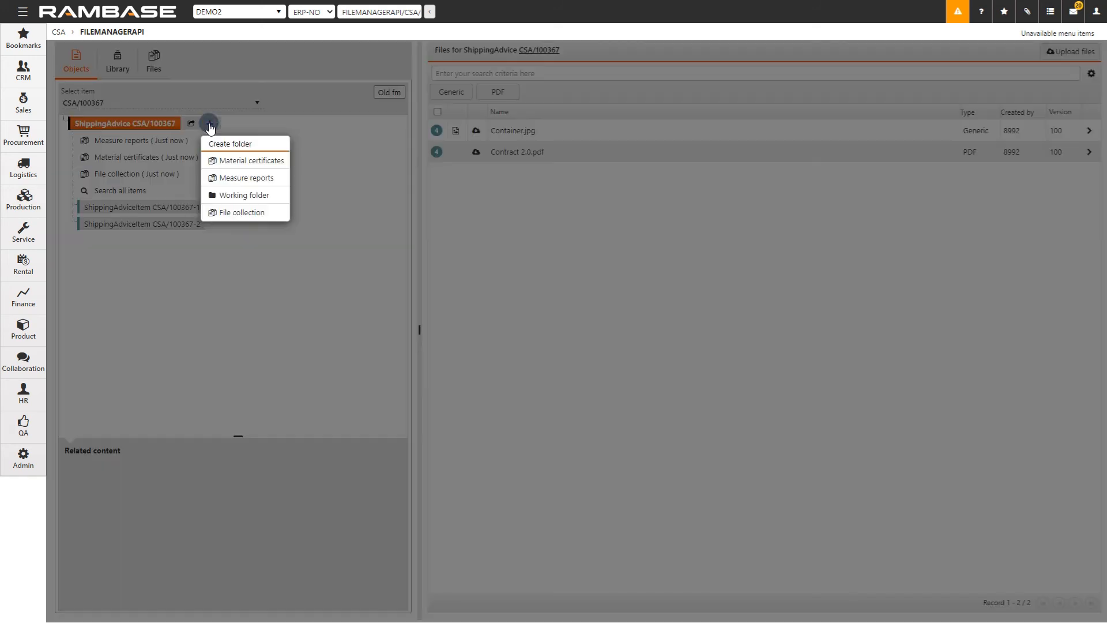
{"action": "left_click", "coordinate": [262, 195]}
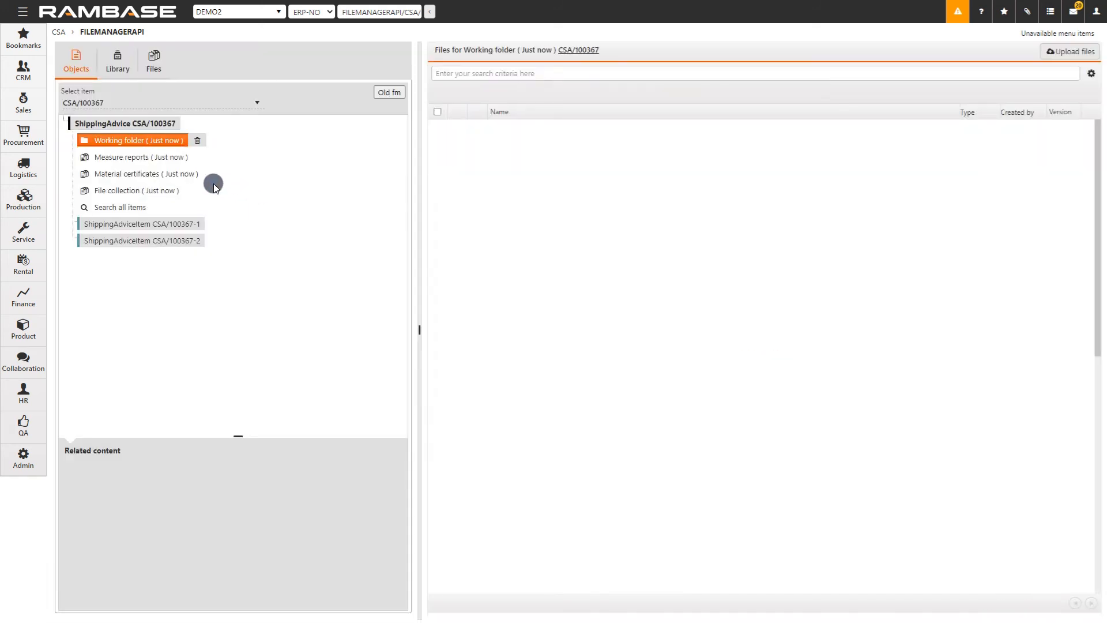
- Link all files of the main shipping advice's Material certificates folder to the Working folder
{"action": "left_click", "coordinate": [131, 173]}
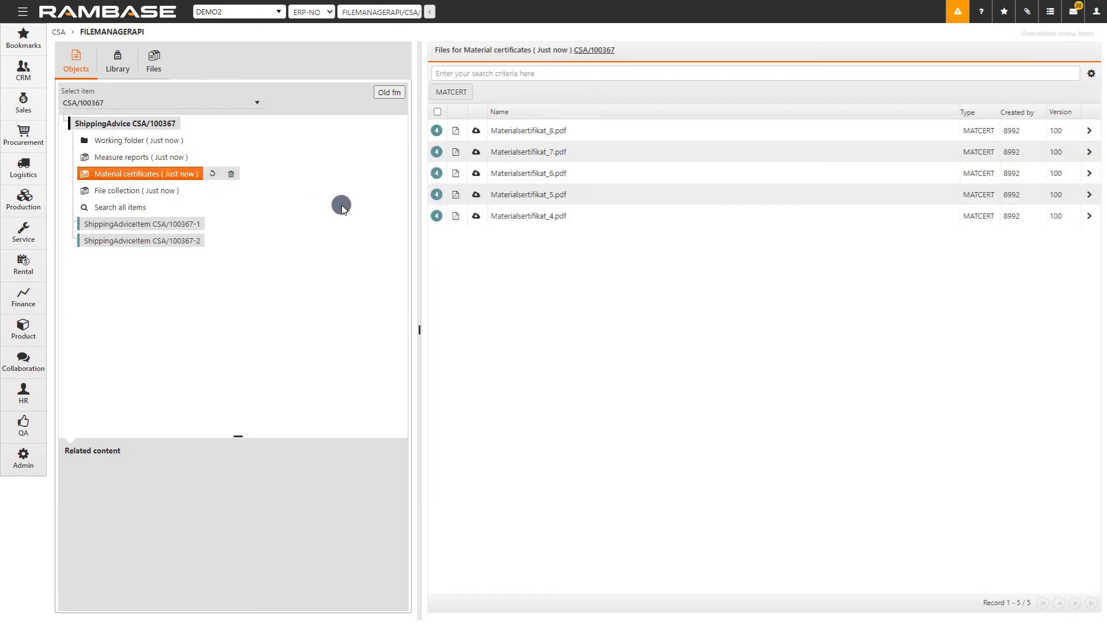
{"action": "left_click", "coordinate": [437, 111]}
{"action": "left_click_drag", "start_coordinate": [507, 131], "coordinate": [148, 142]}
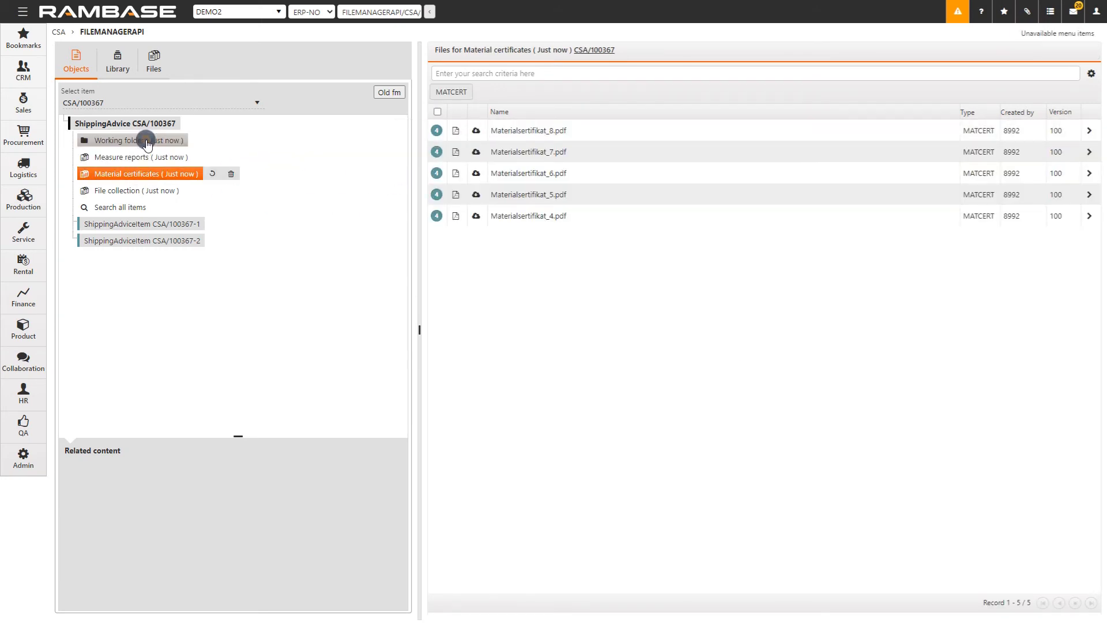
- Link Visual Testing.pdf from the Measure reports folder to the Working folder and open the Working folder
{"action": "left_click", "coordinate": [148, 159]}
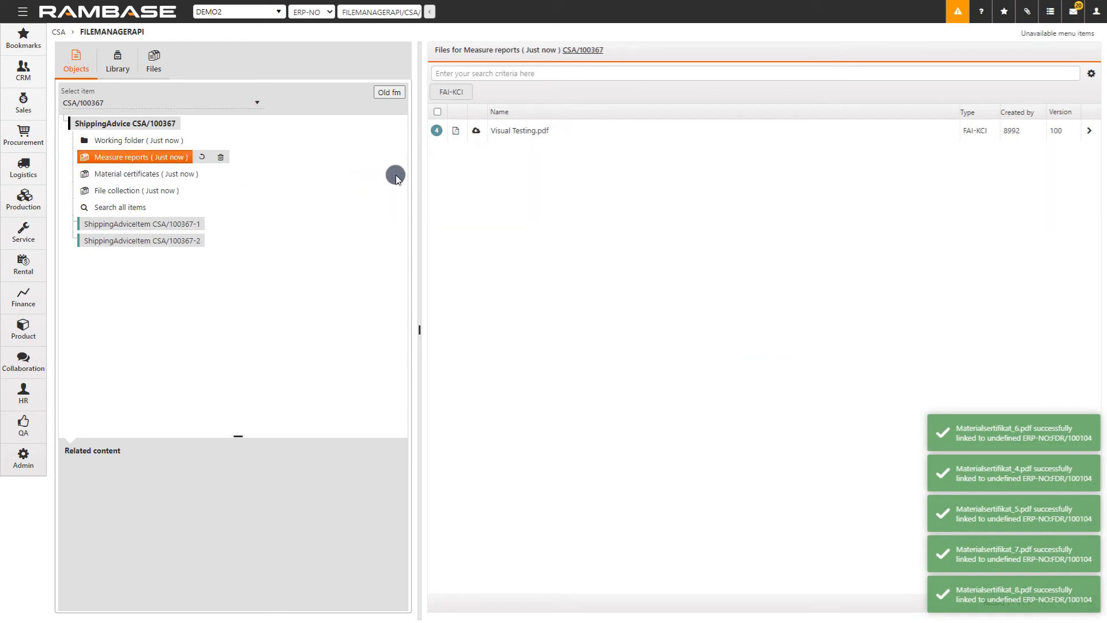
{"action": "left_click_drag", "start_coordinate": [515, 132], "coordinate": [143, 140]}
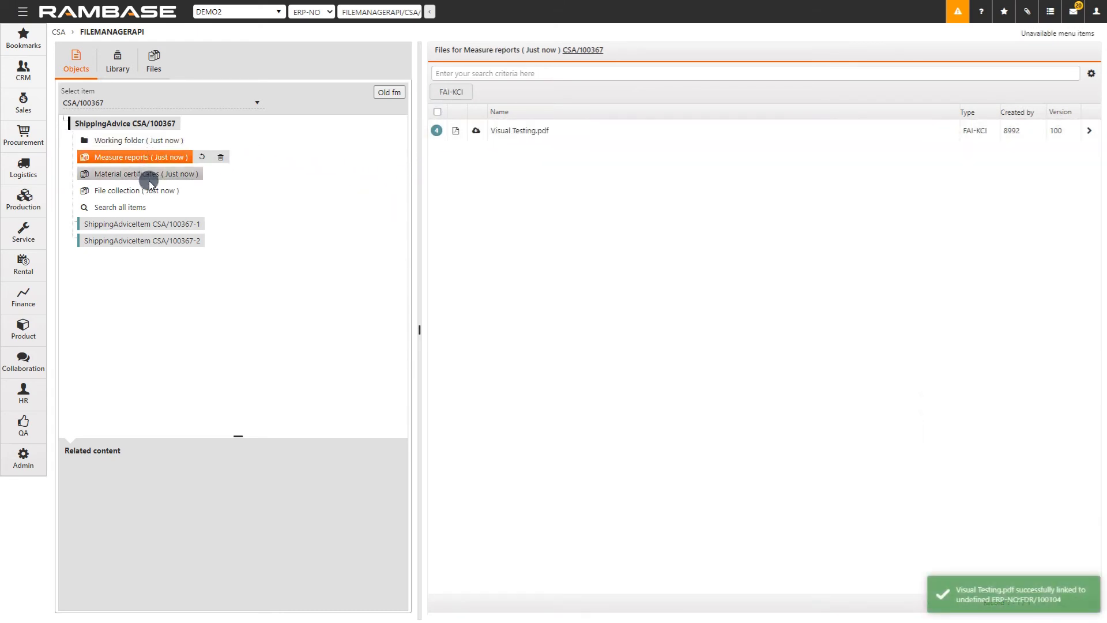
{"action": "left_click", "coordinate": [148, 140]}
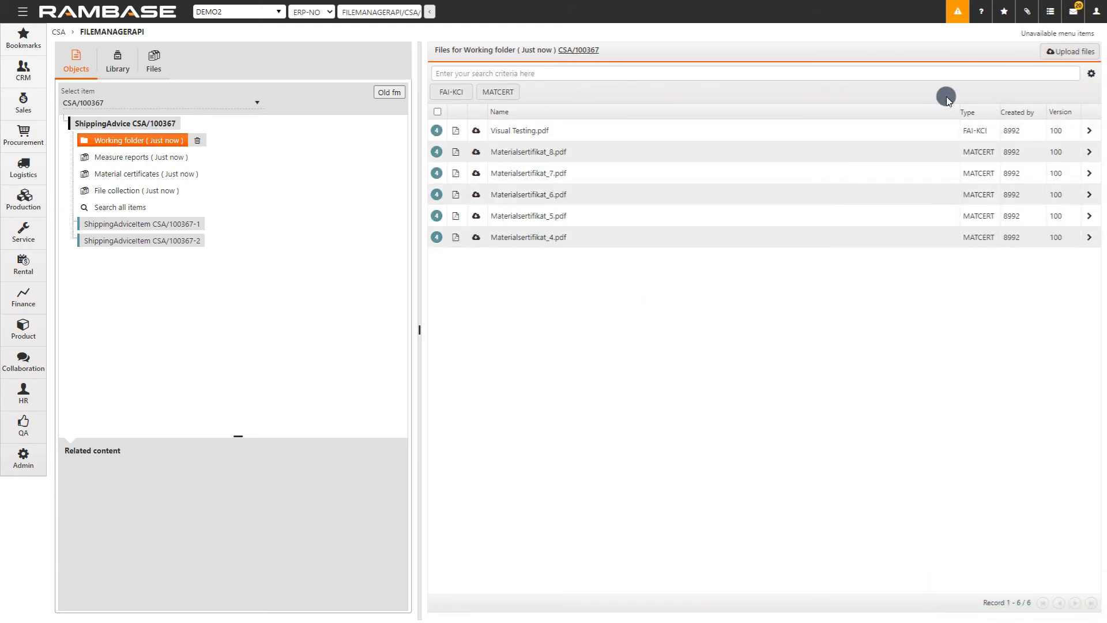
- Link all files in the Working folder to the main shipping advice
{"action": "left_click", "coordinate": [439, 113]}
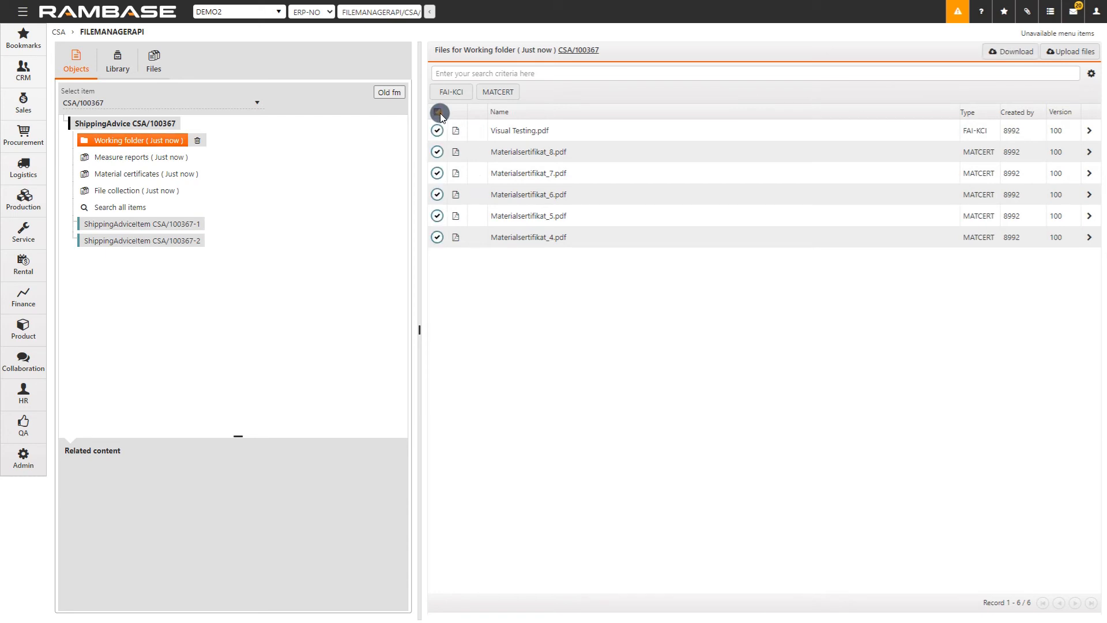
{"action": "left_click", "coordinate": [582, 162]}
{"action": "left_click_drag", "start_coordinate": [583, 165], "coordinate": [167, 126]}
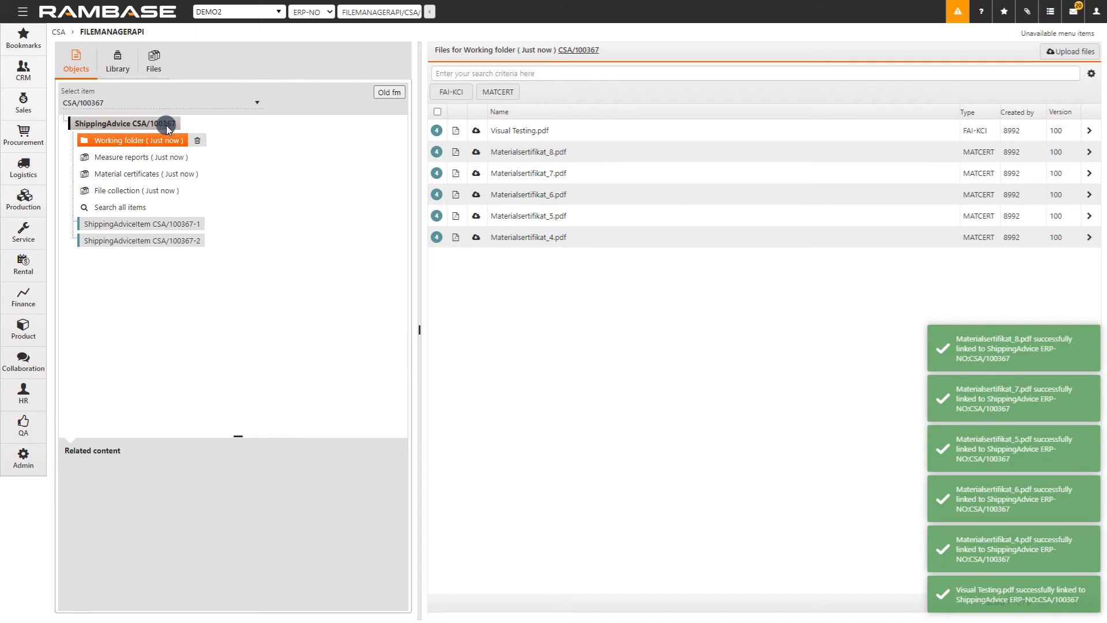
- Check the files of shipping advice items 1 and 2 and of the main File collection folder
{"action": "left_click", "coordinate": [152, 229]}
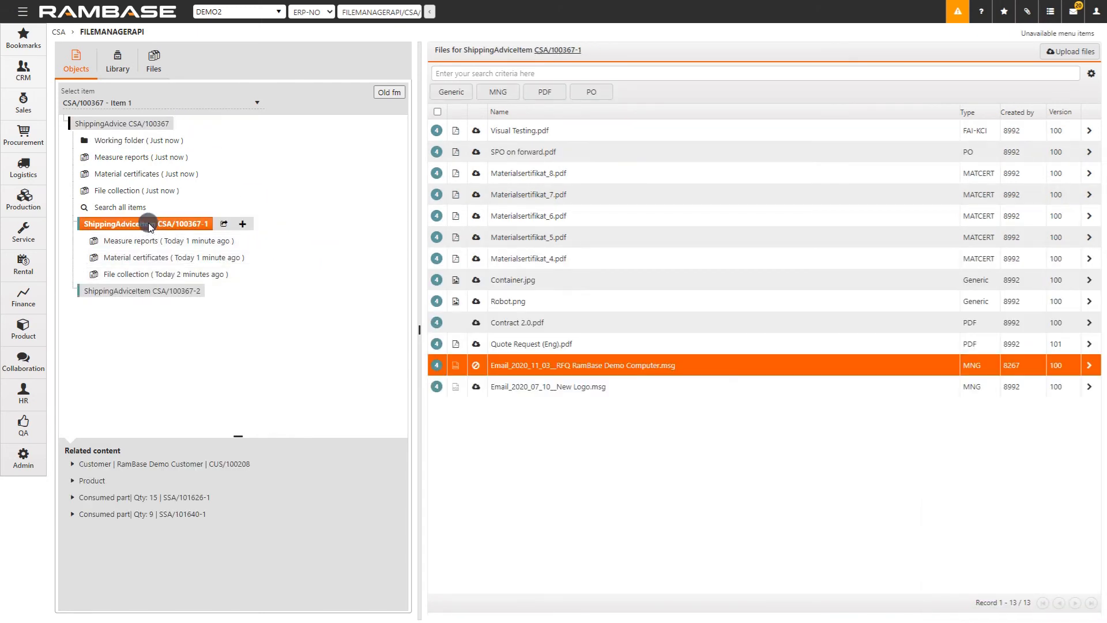
{"action": "left_click", "coordinate": [151, 290]}
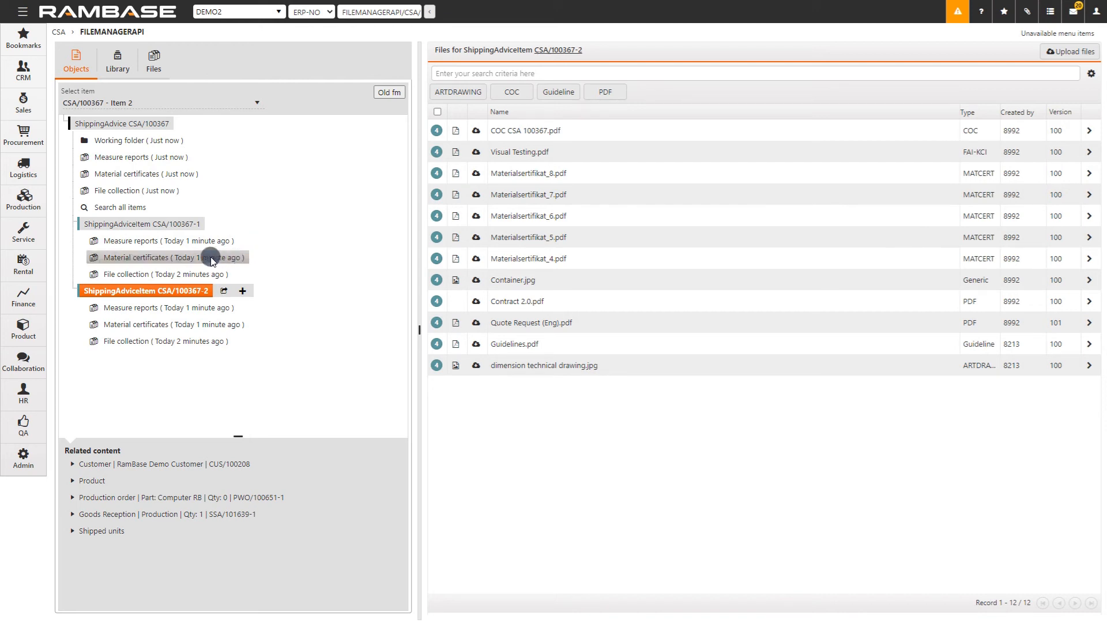
{"action": "left_click", "coordinate": [173, 191]}
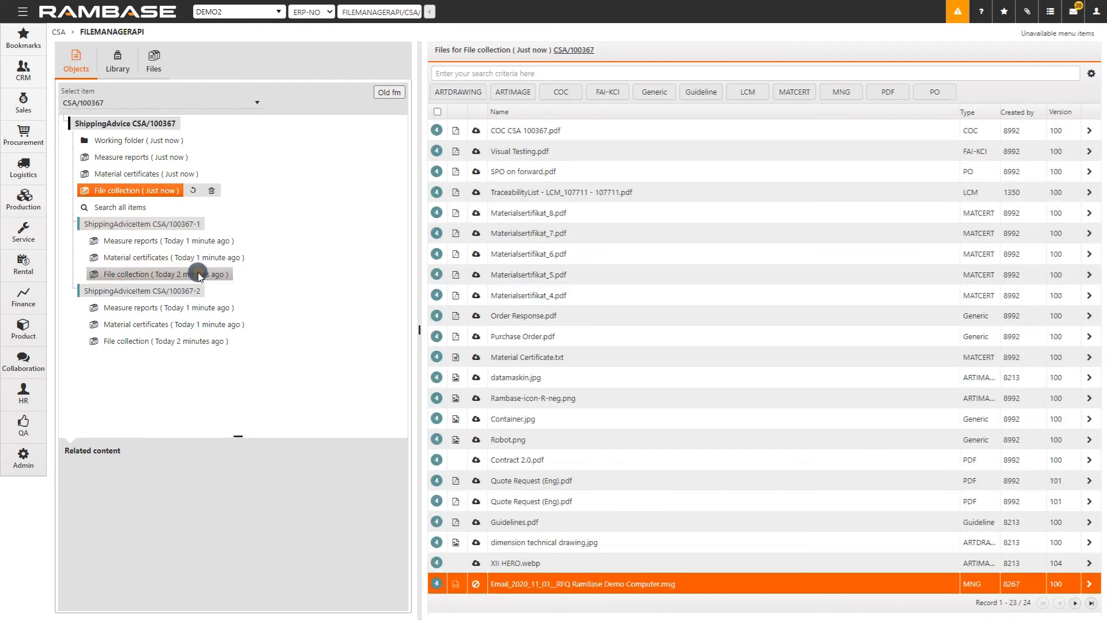
- Open the File collection folder of shipping advice item 1 and refresh its contents
{"action": "left_click", "coordinate": [198, 275]}
{"action": "left_click", "coordinate": [244, 274]}
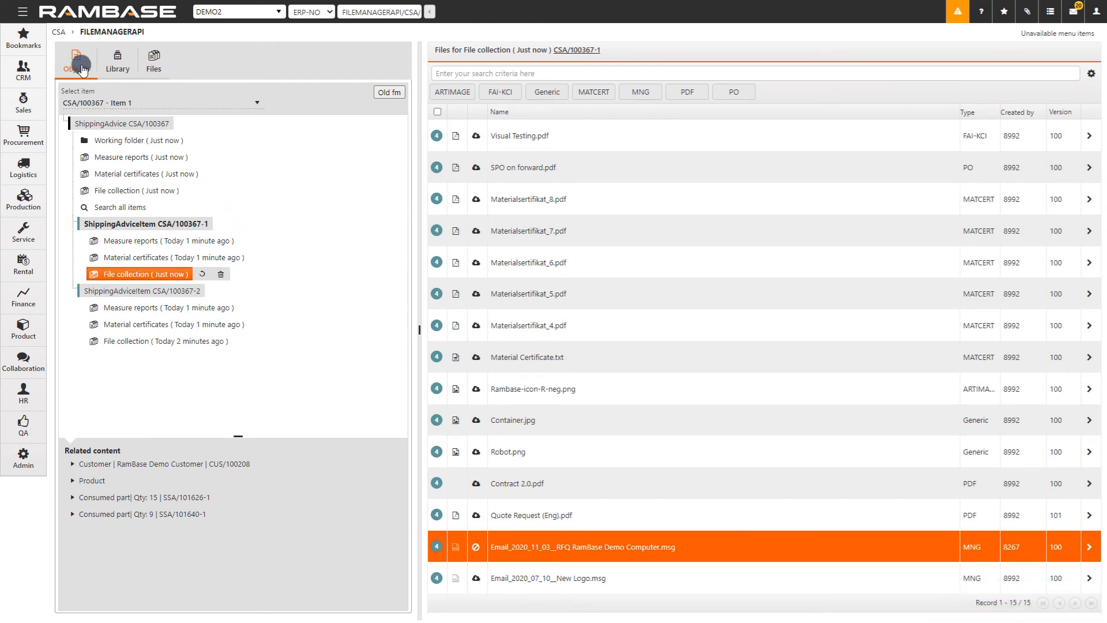
- Examine the personal and company library folders, including the files in the COMPANY root and New folder
{"action": "left_click", "coordinate": [115, 69]}
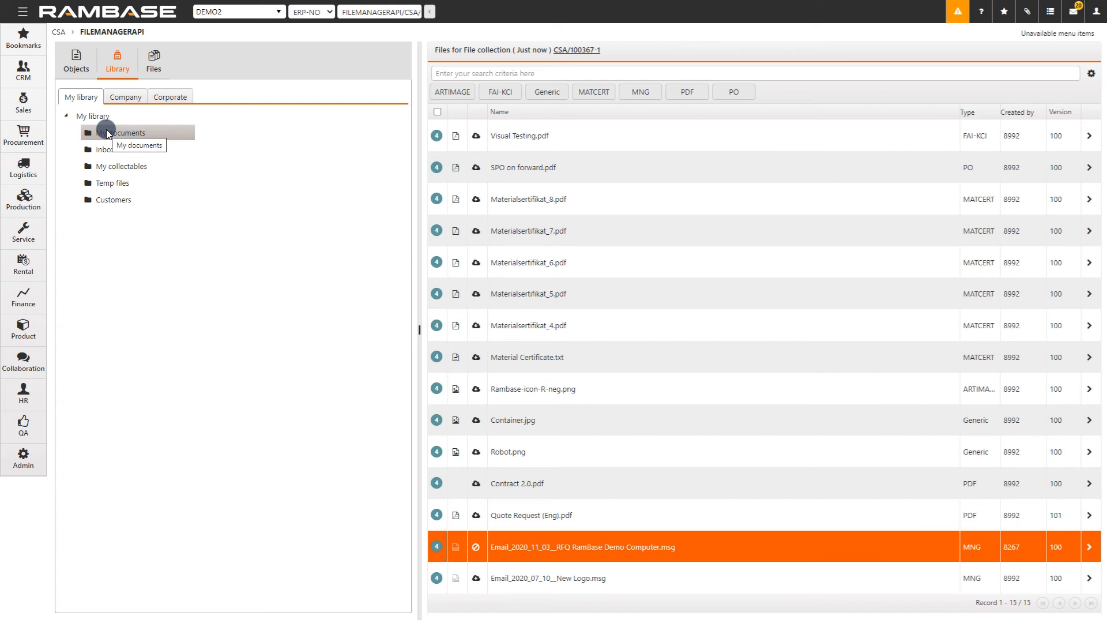
{"action": "left_click", "coordinate": [127, 98]}
{"action": "left_click", "coordinate": [114, 181]}
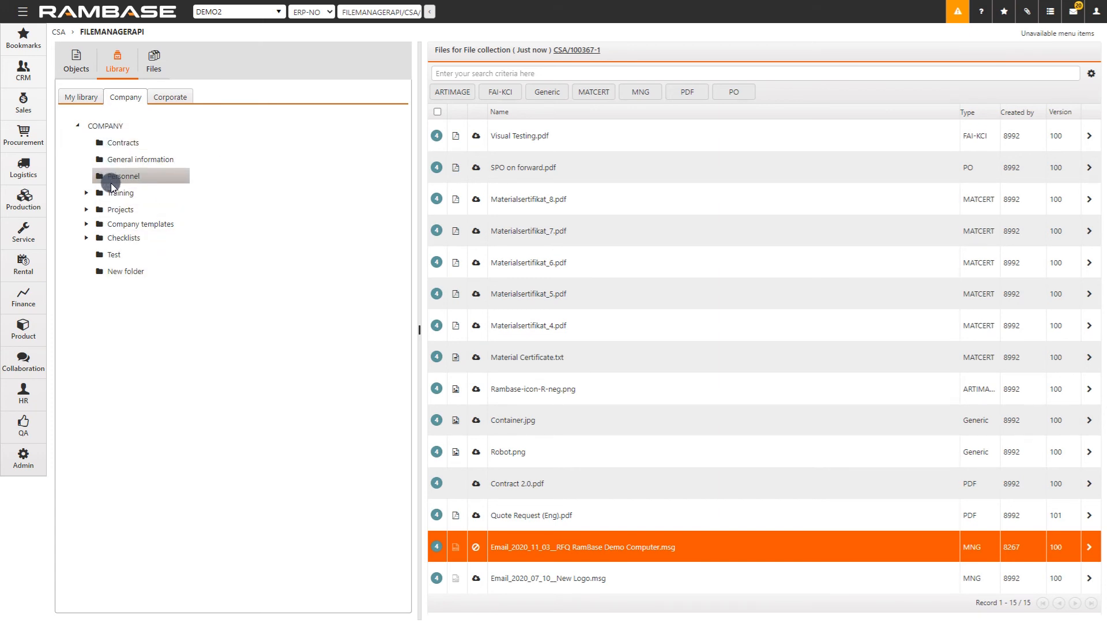
{"action": "left_click", "coordinate": [112, 128]}
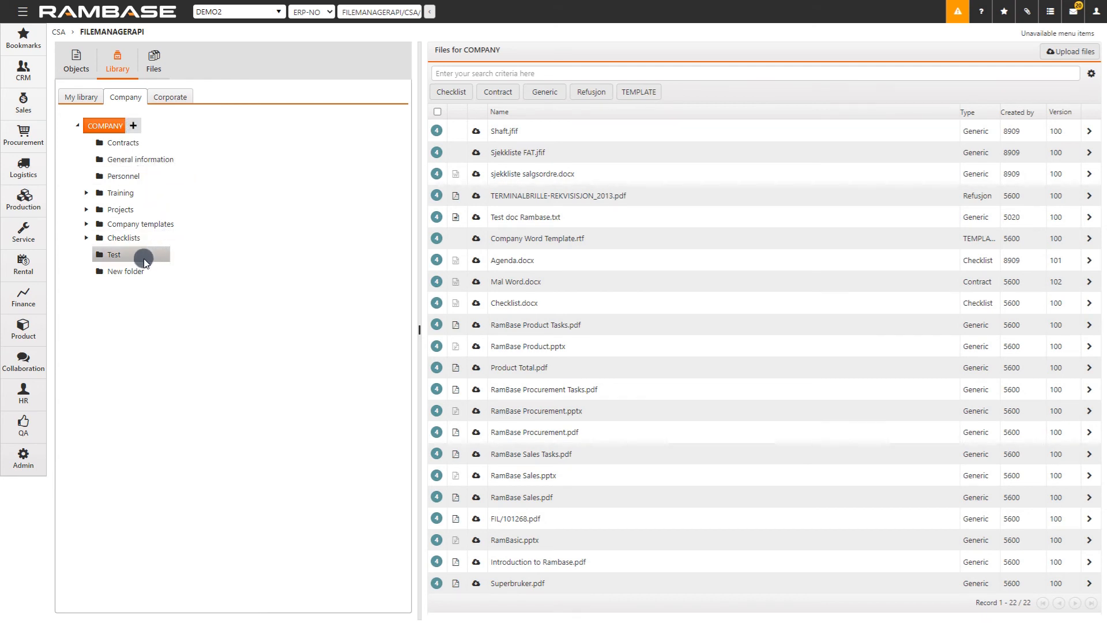
{"action": "left_click", "coordinate": [129, 271]}
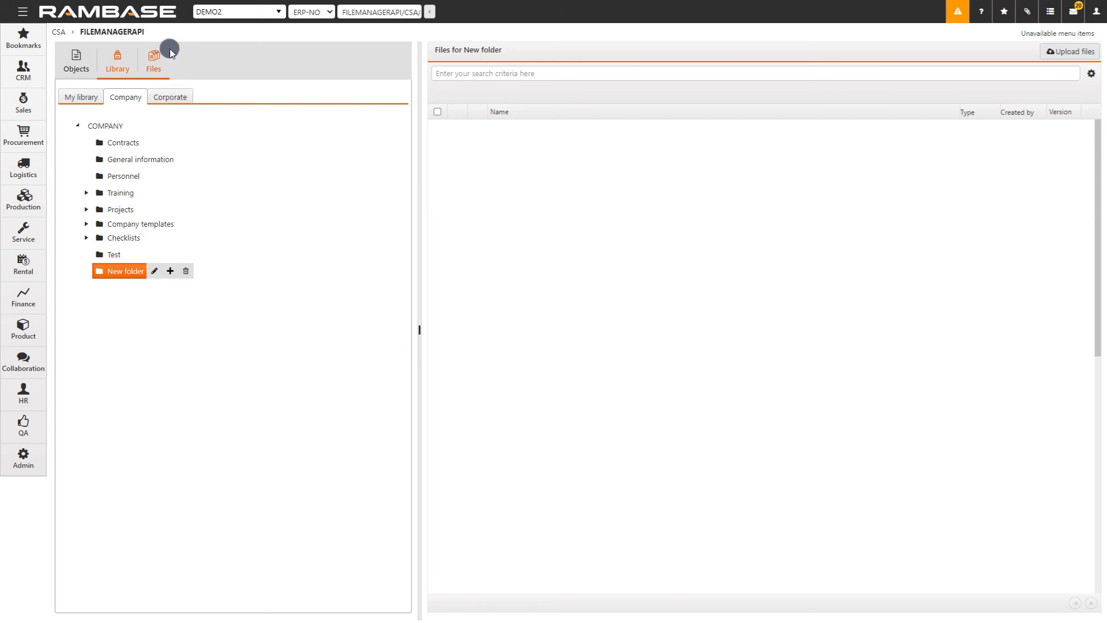
- Examine the lists of all files with their extra file type filters, my uploaded files, my drafts and my revisions
{"action": "left_click", "coordinate": [153, 61]}
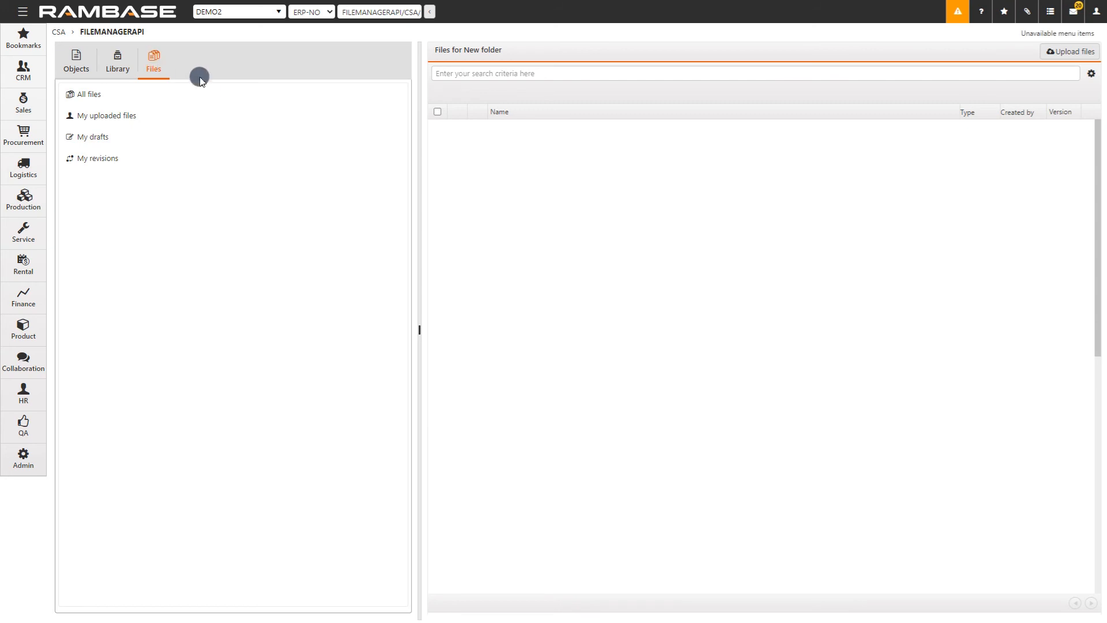
{"action": "left_click", "coordinate": [79, 92]}
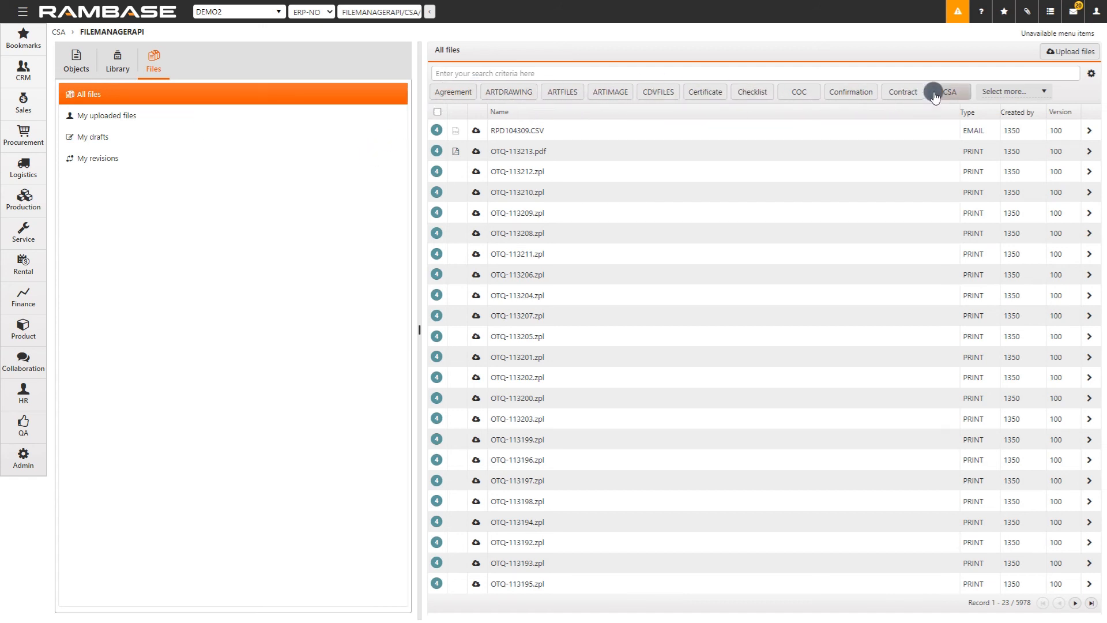
{"action": "left_click", "coordinate": [1045, 94]}
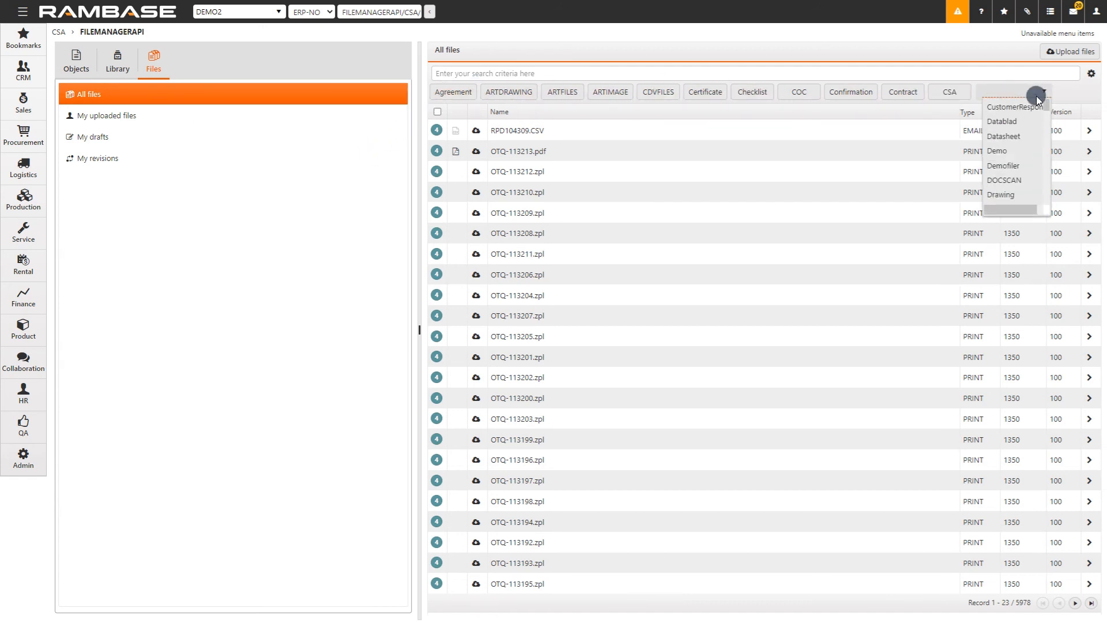
{"action": "mouse_move", "coordinate": [1047, 120]}
{"action": "left_mouse_down"}
{"action": "mouse_move", "coordinate": [1053, 154]}
{"action": "mouse_move", "coordinate": [1048, 92]}
{"action": "left_mouse_up"}
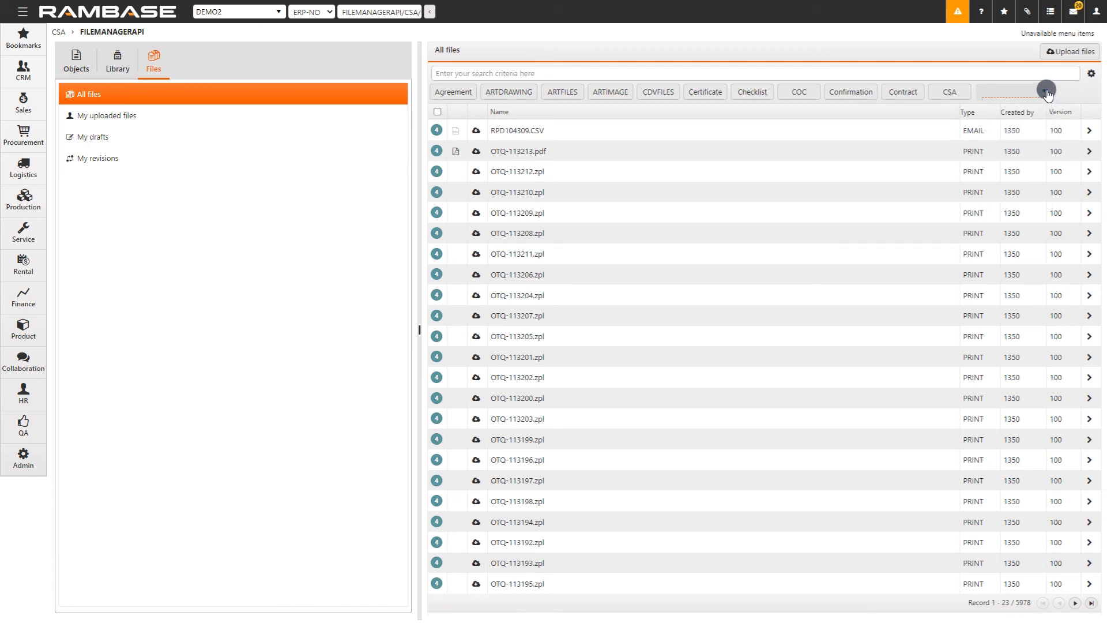
{"action": "left_click", "coordinate": [130, 118]}
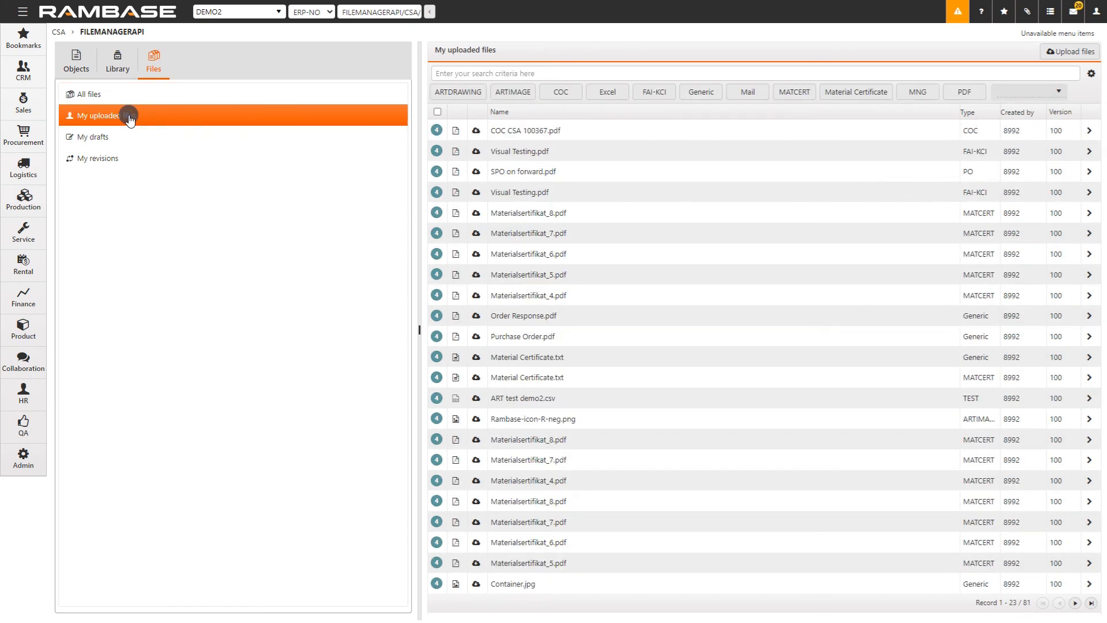
{"action": "left_click", "coordinate": [86, 138]}
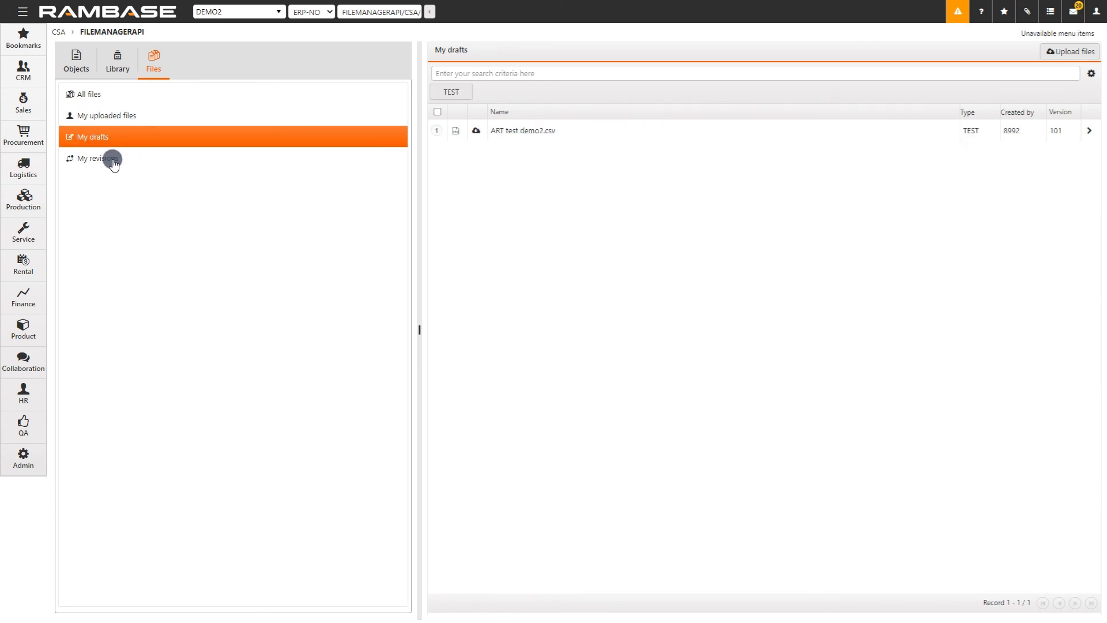
{"action": "left_click", "coordinate": [99, 159]}
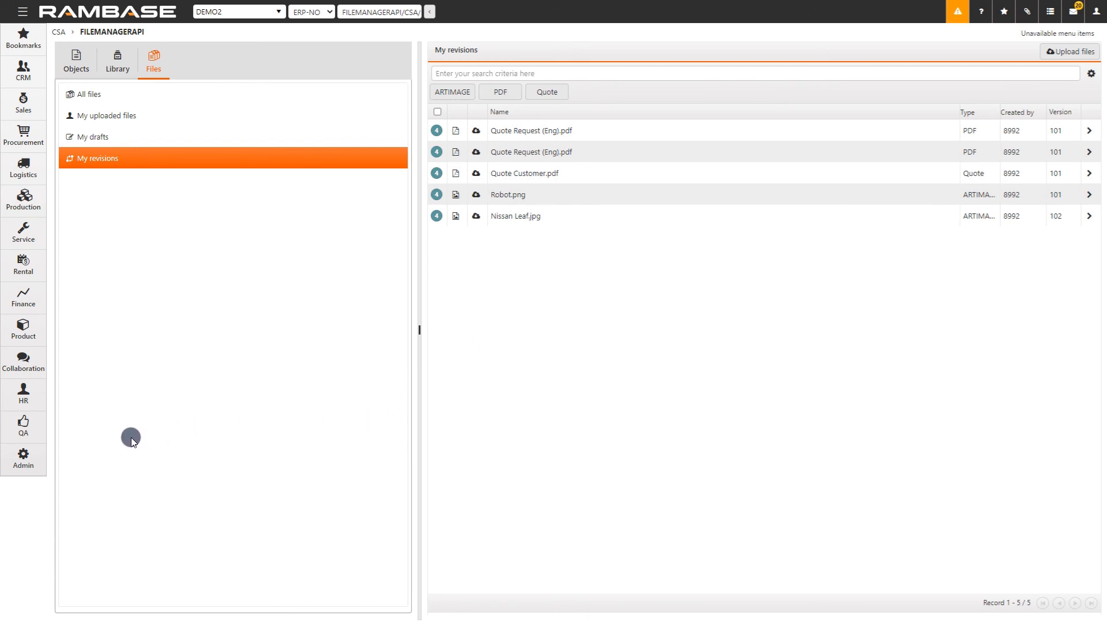
- Examine the FileStorage company settings of the Collaboration module in the administration area
{"action": "left_click", "coordinate": [22, 460]}
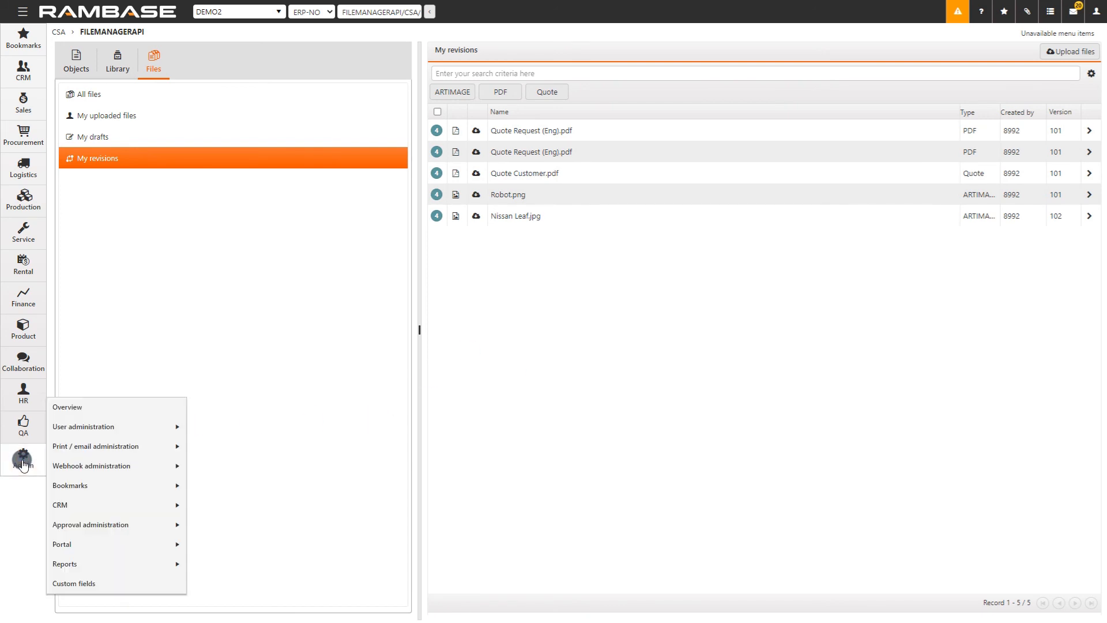
{"action": "left_click", "coordinate": [102, 411]}
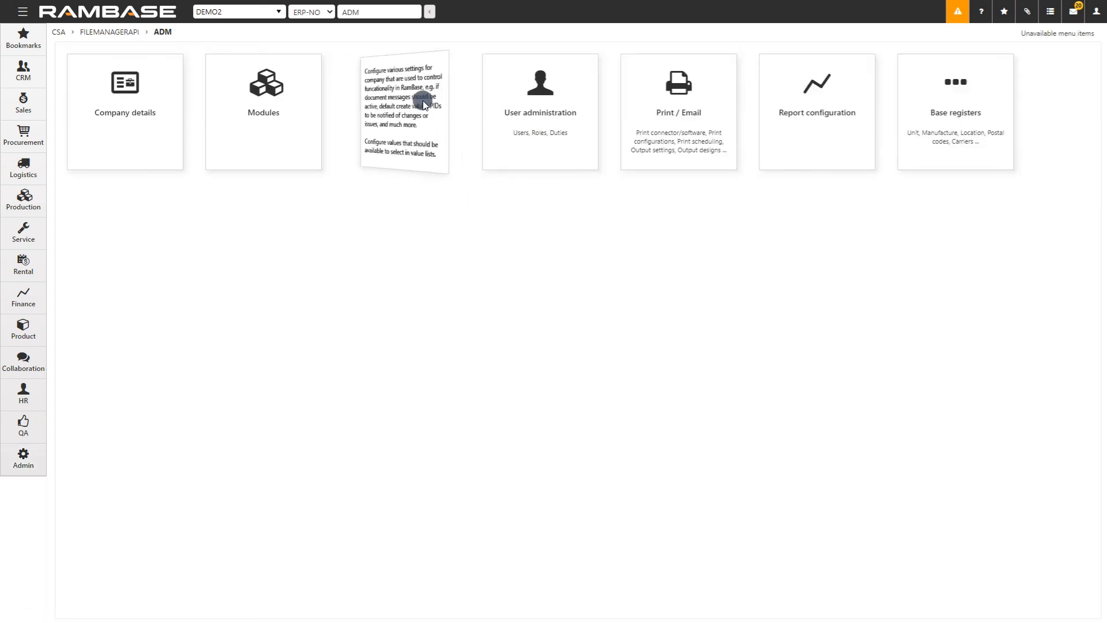
{"action": "left_click", "coordinate": [408, 101]}
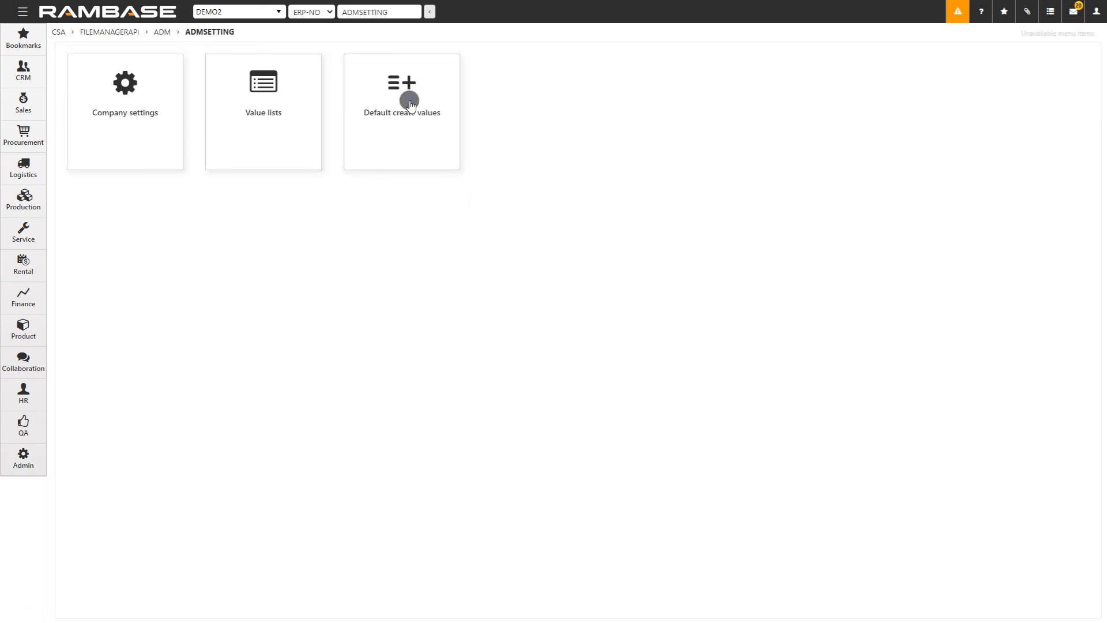
{"action": "left_click", "coordinate": [128, 102]}
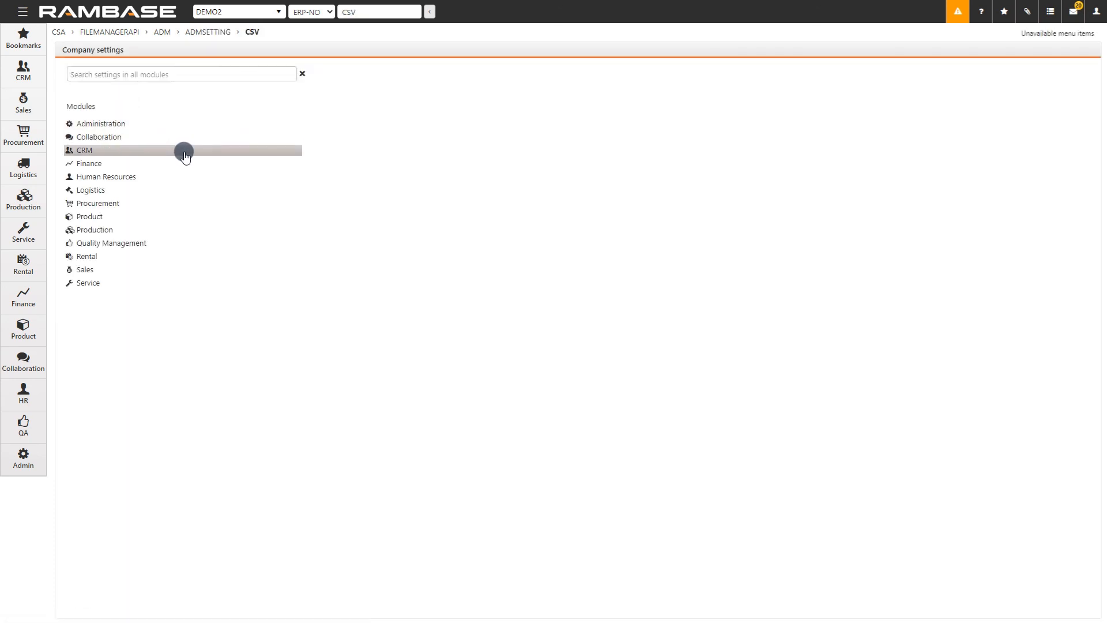
{"action": "left_click", "coordinate": [110, 139]}
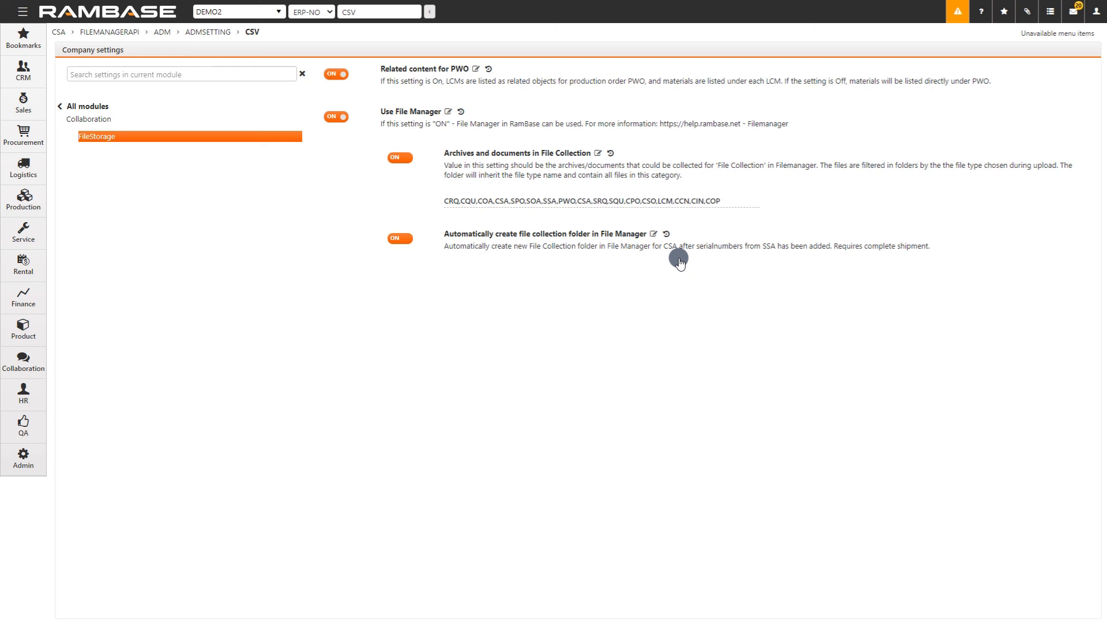
- Switch to the File Manager presentation slides
{"action": "key", "text": "alt+Tab"}
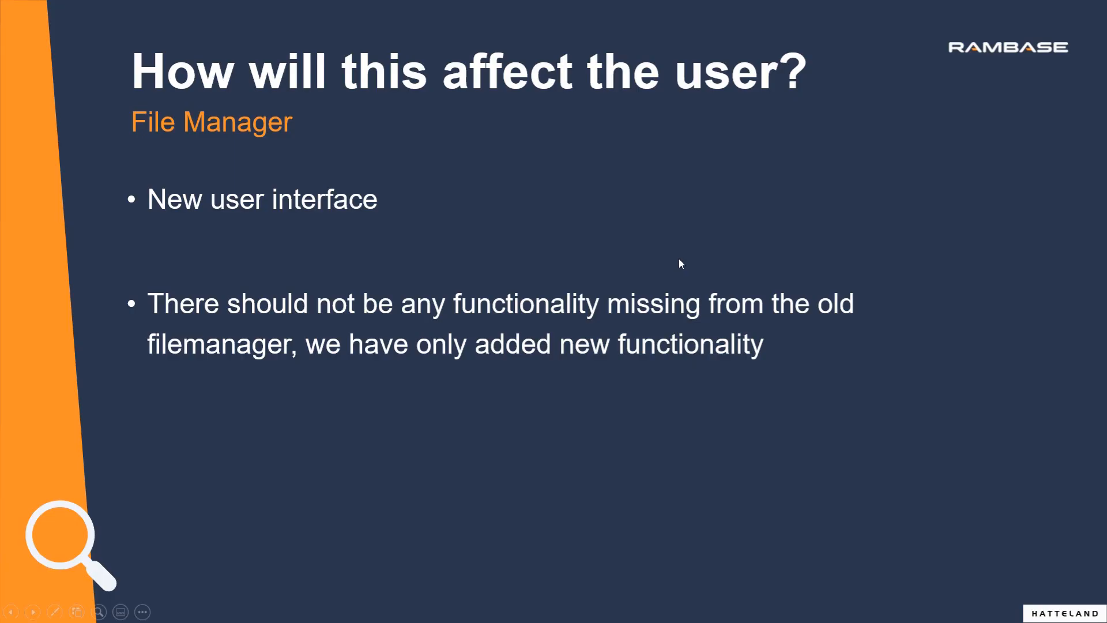